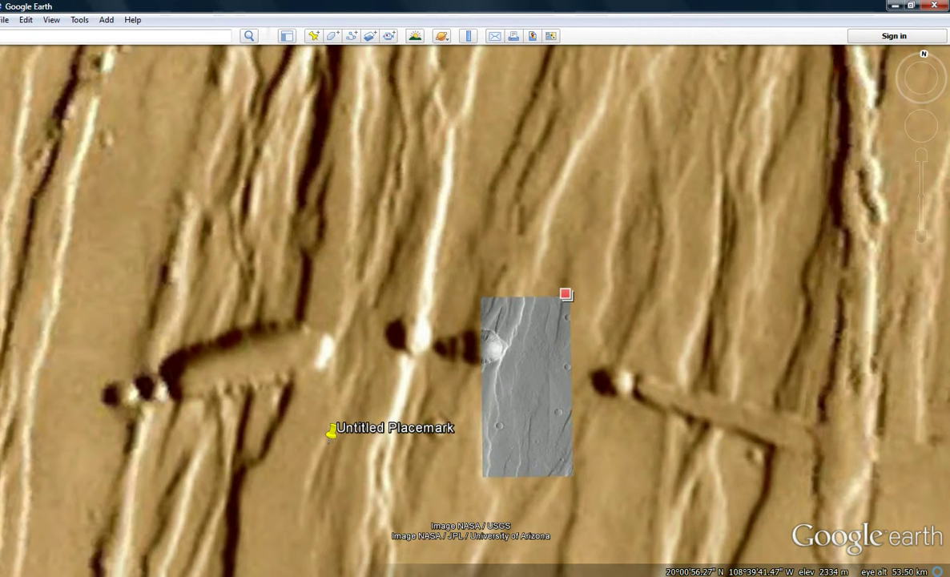
Inspect the pits and troughs around the Untitled Placemark and the grey image strip on the Mars surface.
left_click_drag(401, 280, 537, 432)
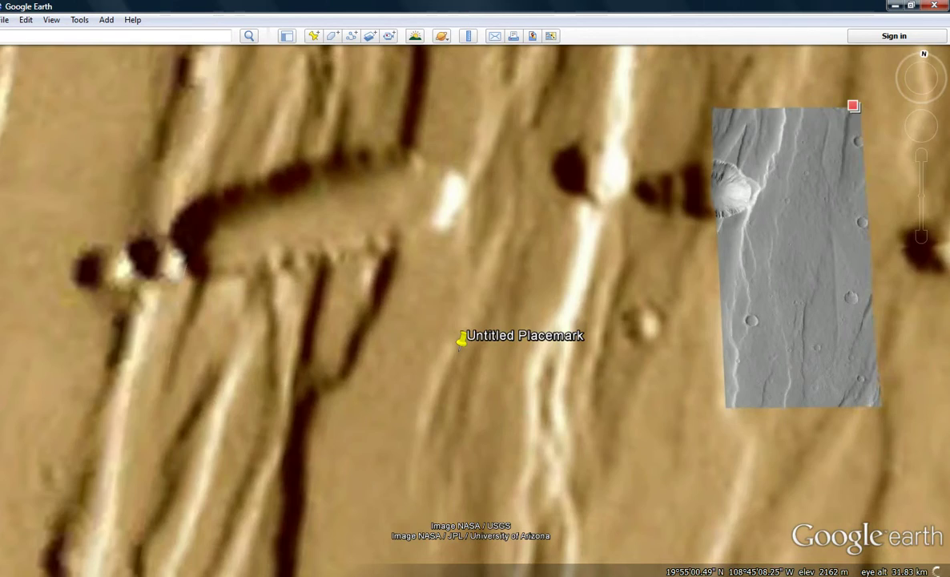
left_click_drag(547, 233, 292, 310)
left_click_drag(920, 461, 715, 383)
scroll(715, 383, "down", 1)
scroll(715, 383, "down", 1)
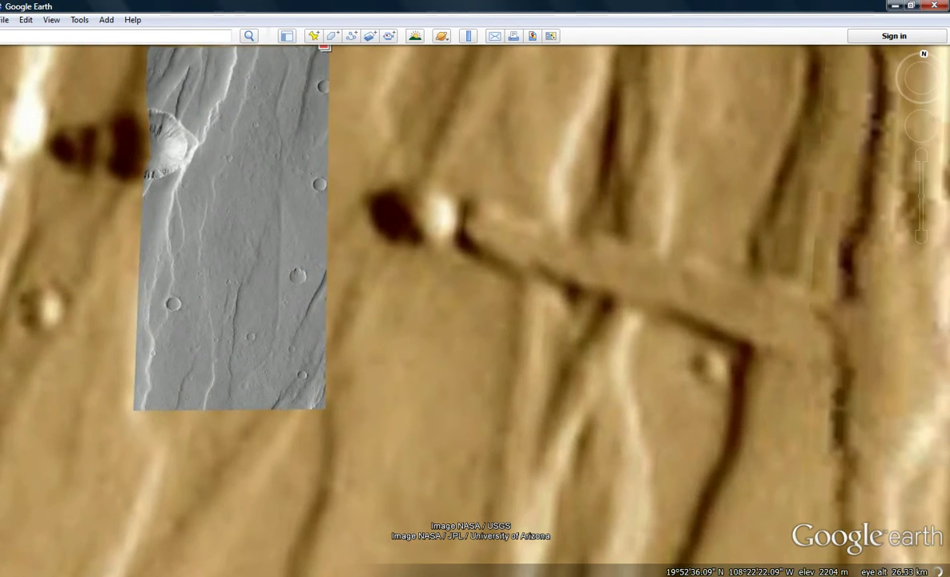
scroll(629, 402, "up", 2)
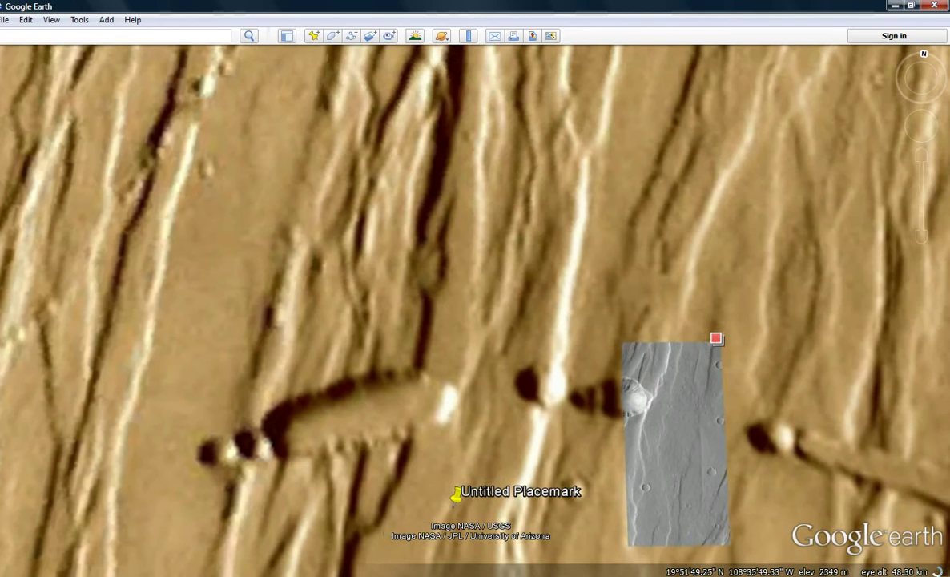
scroll(502, 475, "up", 4)
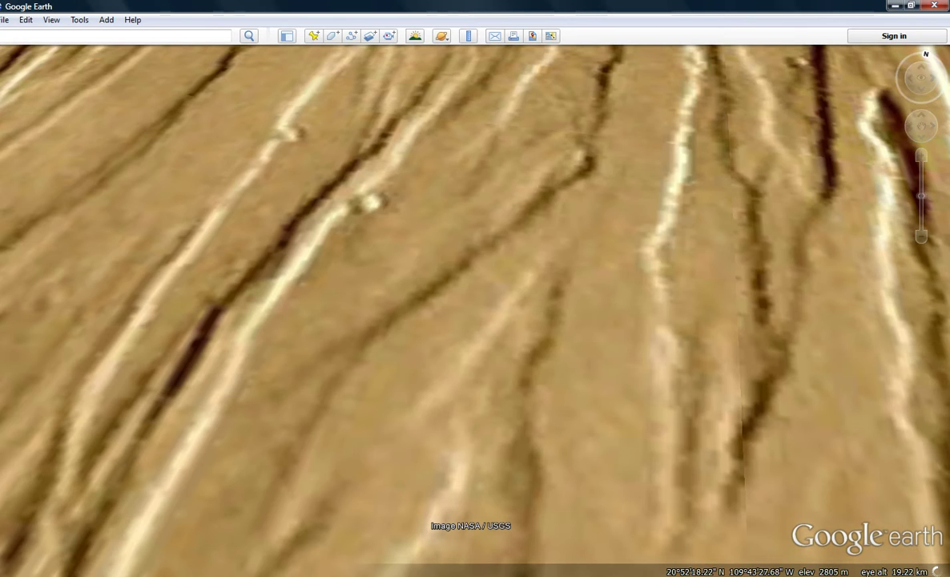
Examine the isolated dark pit crossing the grooves near 20°41′ N, 109°51′ W, close up and with its surroundings.
left_click_drag(720, 448, 685, 164)
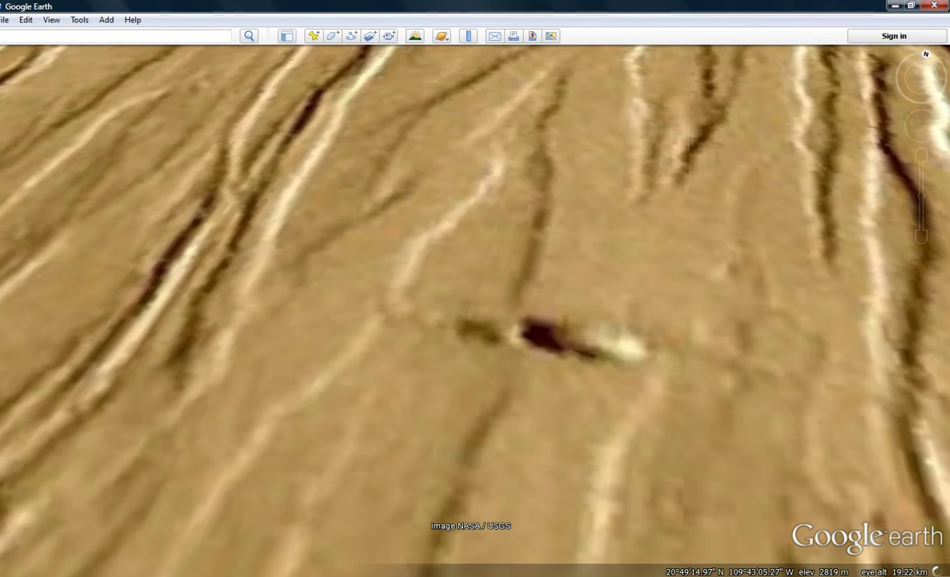
middle_click_drag(662, 332, 661, 340)
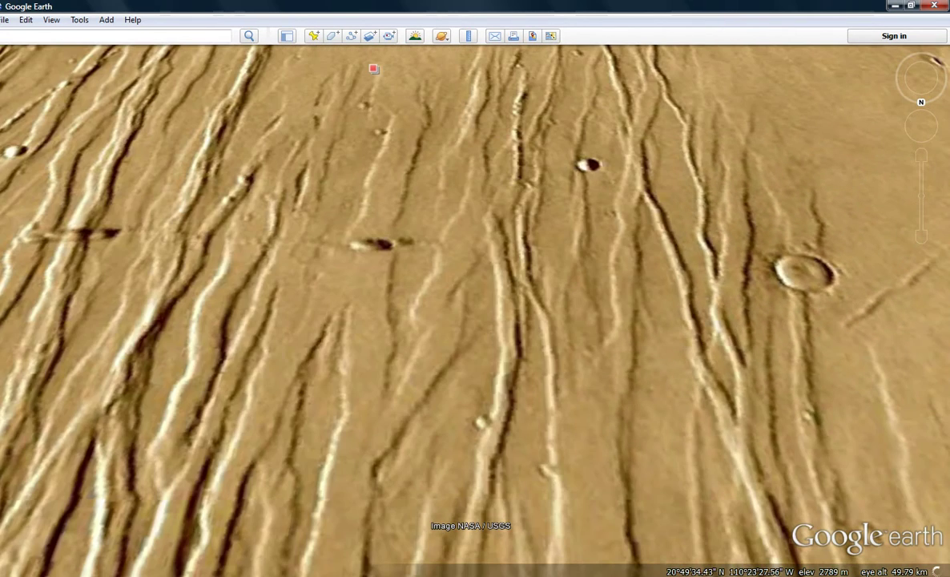
scroll(422, 223, "up", 5)
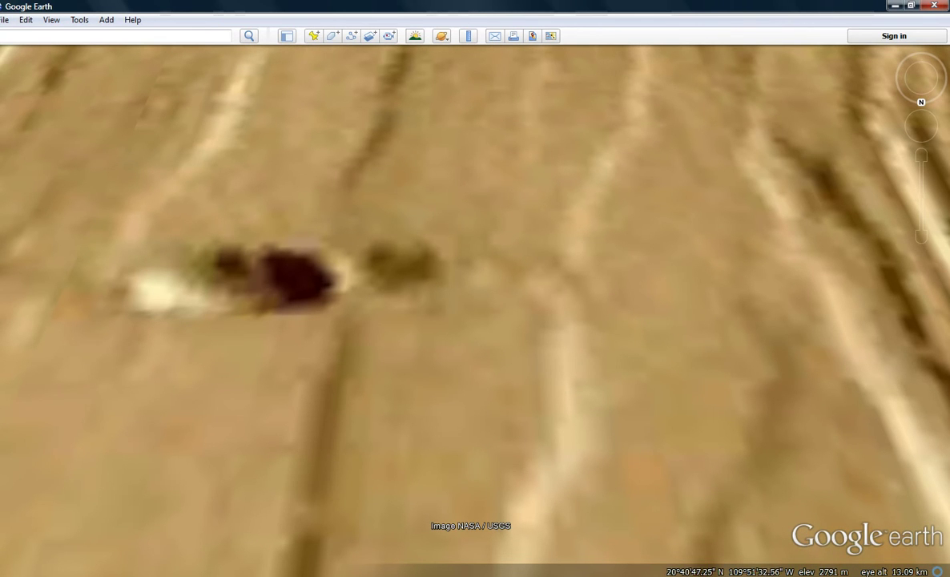
scroll(598, 305, "down", 3)
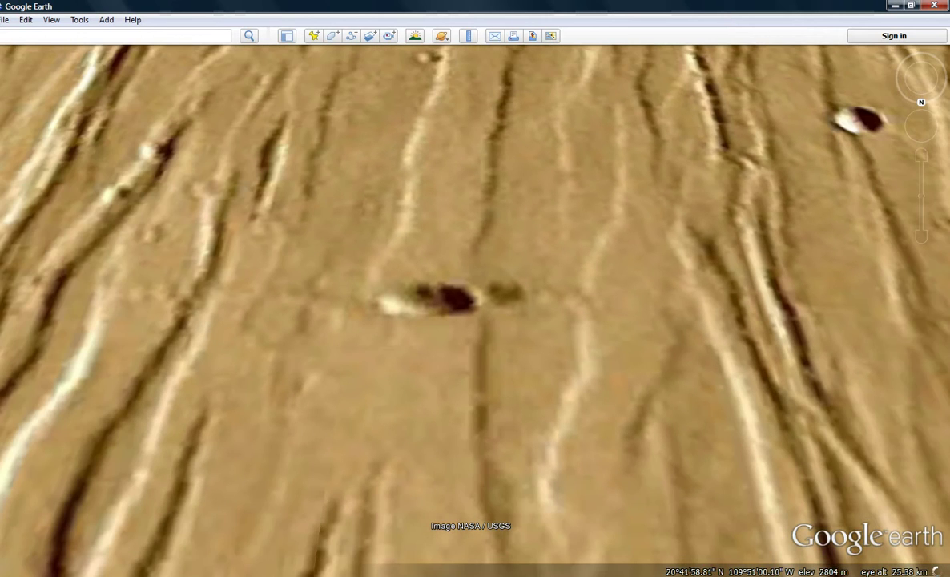
scroll(846, 317, "up", 3)
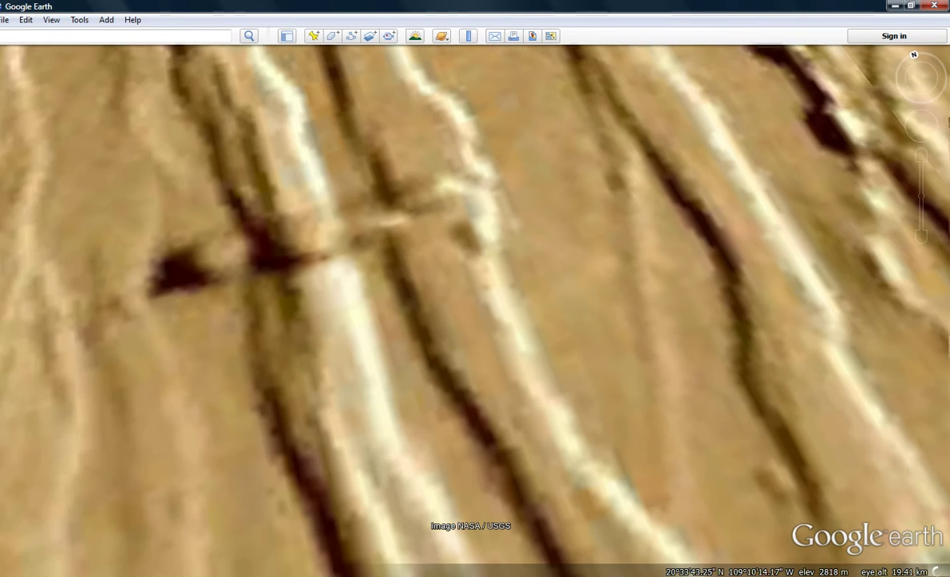
Examine the short pit chain cutting across parallel grooves near 20°36′ N, 109°11′ W, and view its surroundings with north up.
key("Right")
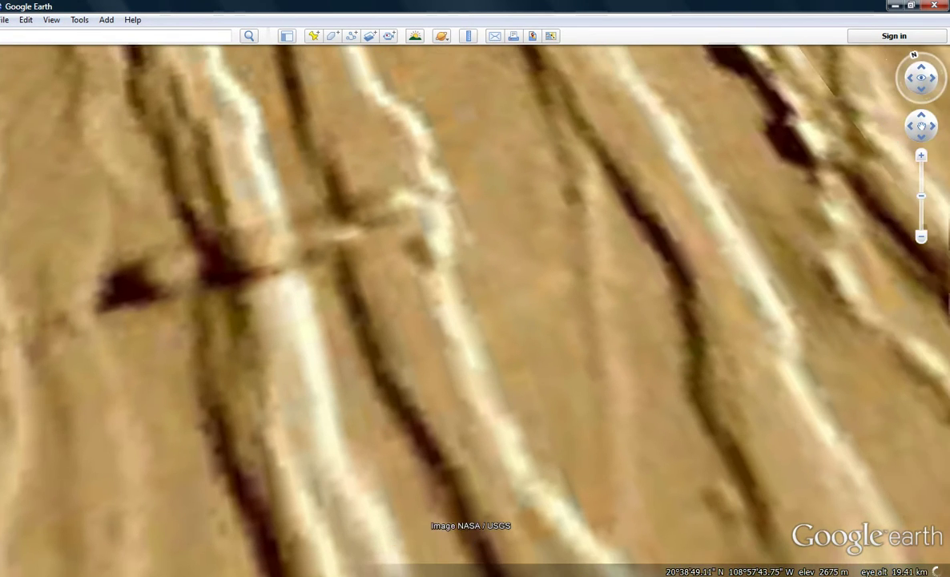
key("Left")
left_click(921, 126)
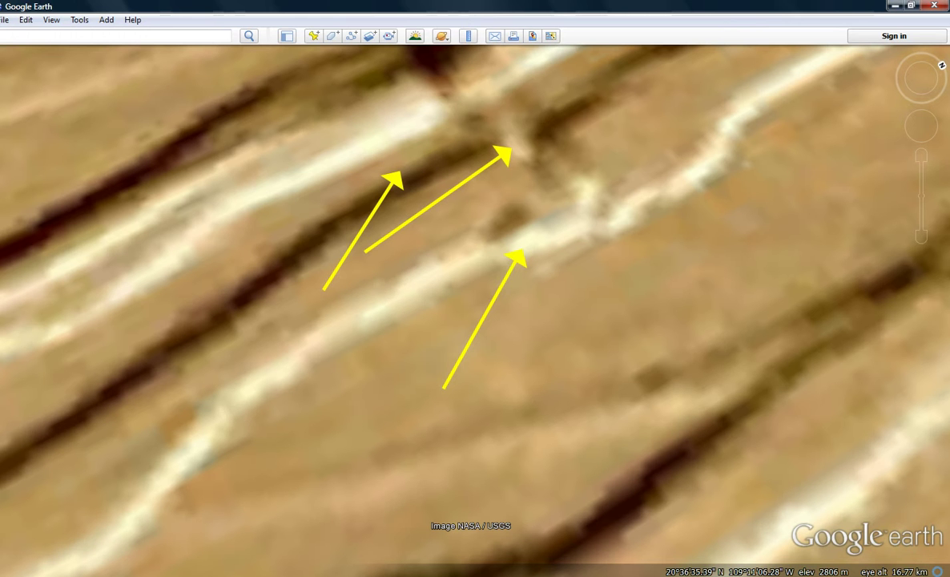
scroll(417, 492, "down", 4)
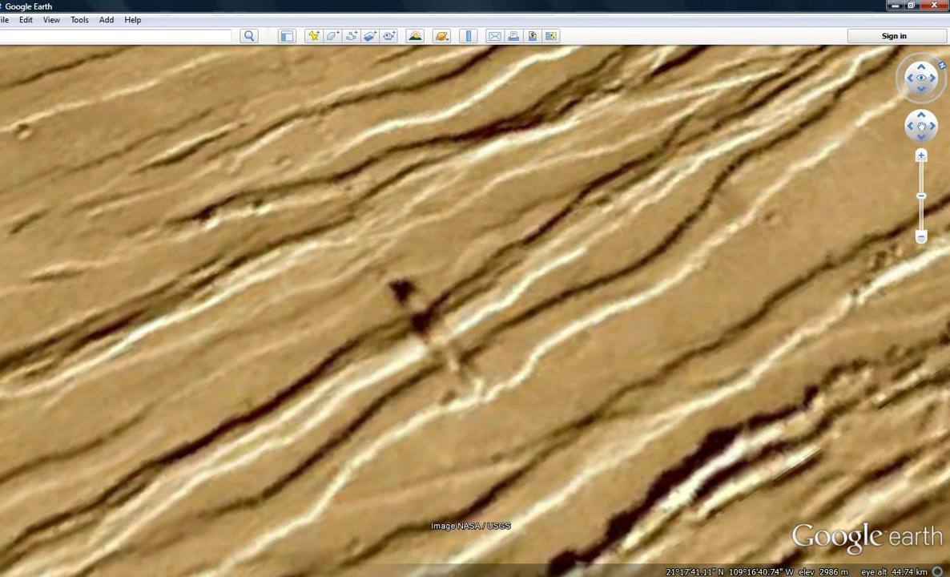
key("n")
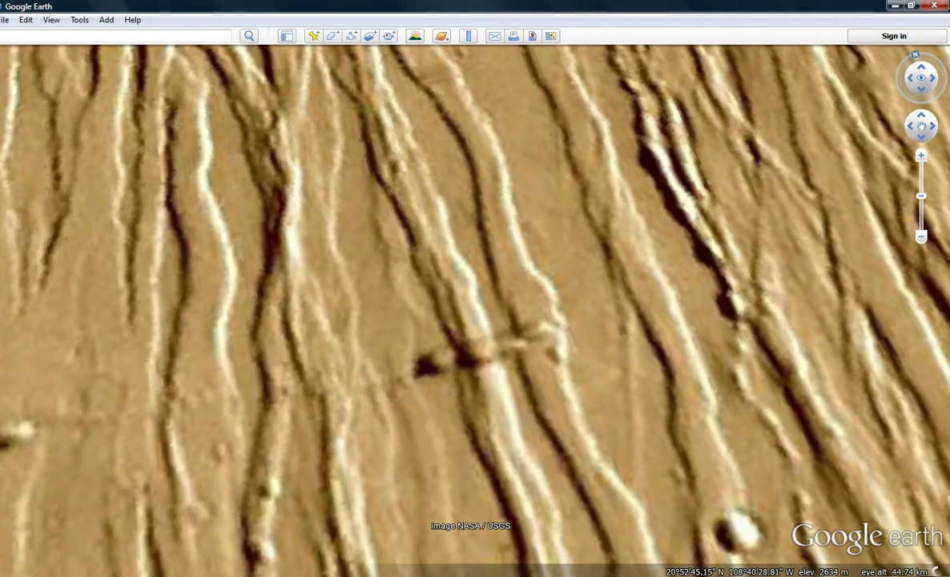
left_click(914, 55)
left_click_drag(475, 184, 501, 385)
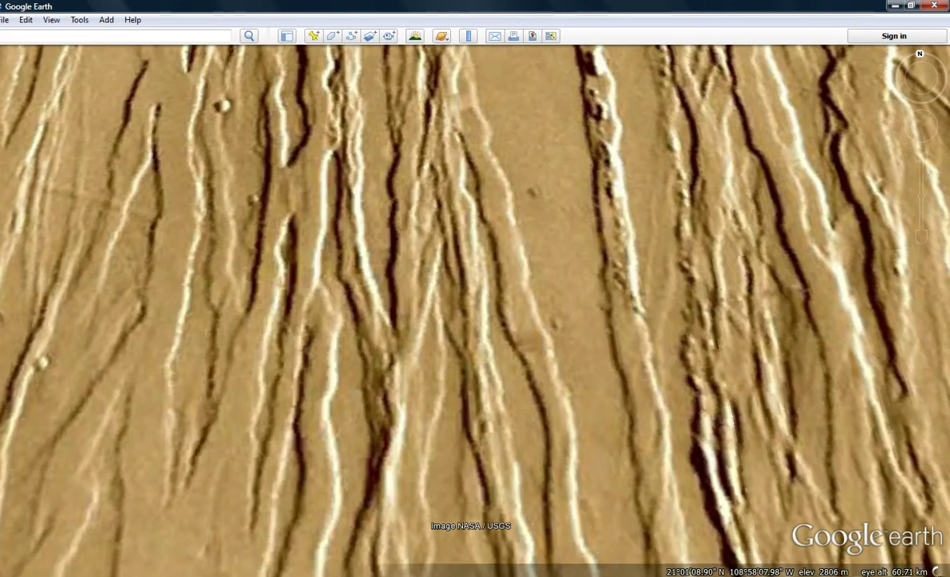
Examine the pitted, bright-walled trough near 21°20′ N, 109°03′ W in a tilted close-up, also facing south.
scroll(547, 349, "up", 4)
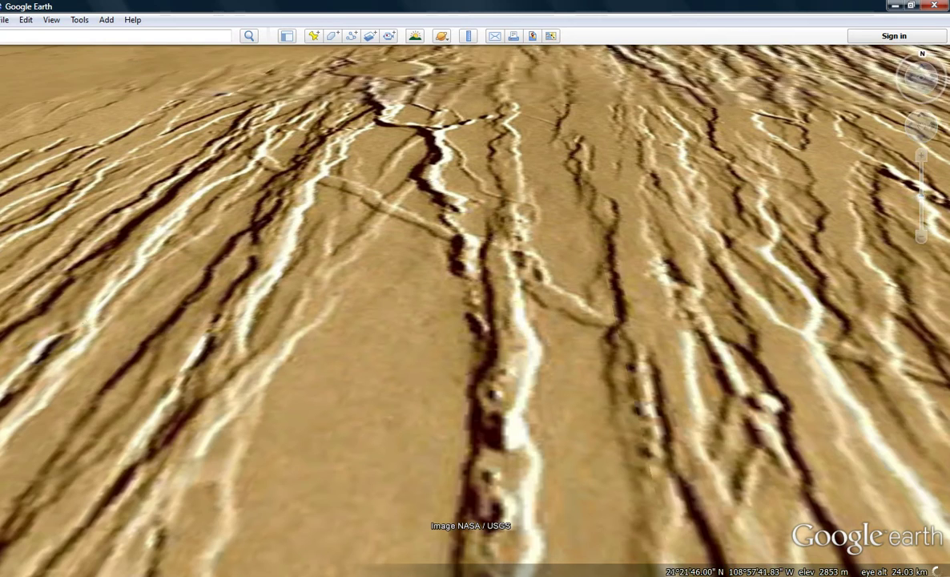
scroll(550, 521, "up", 2)
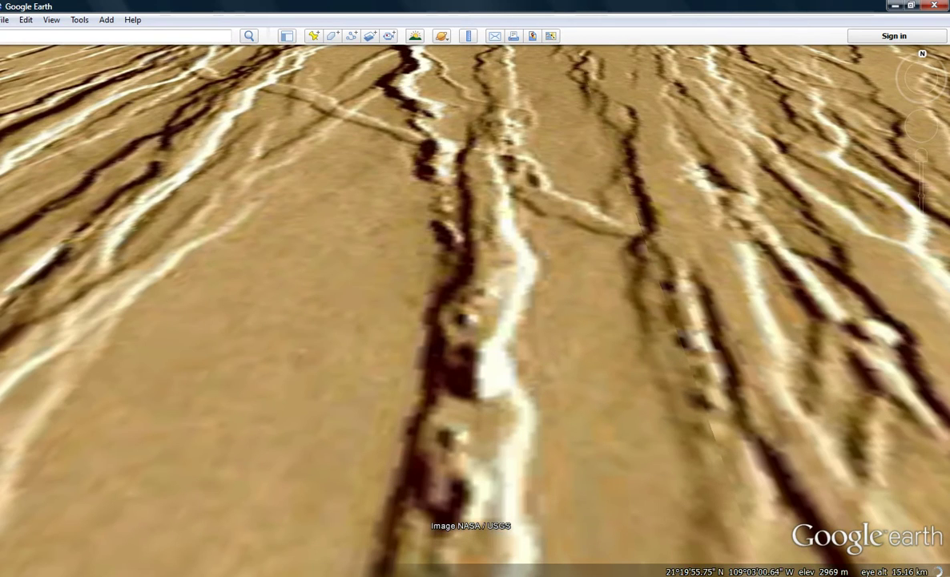
mouse_move(921, 126)
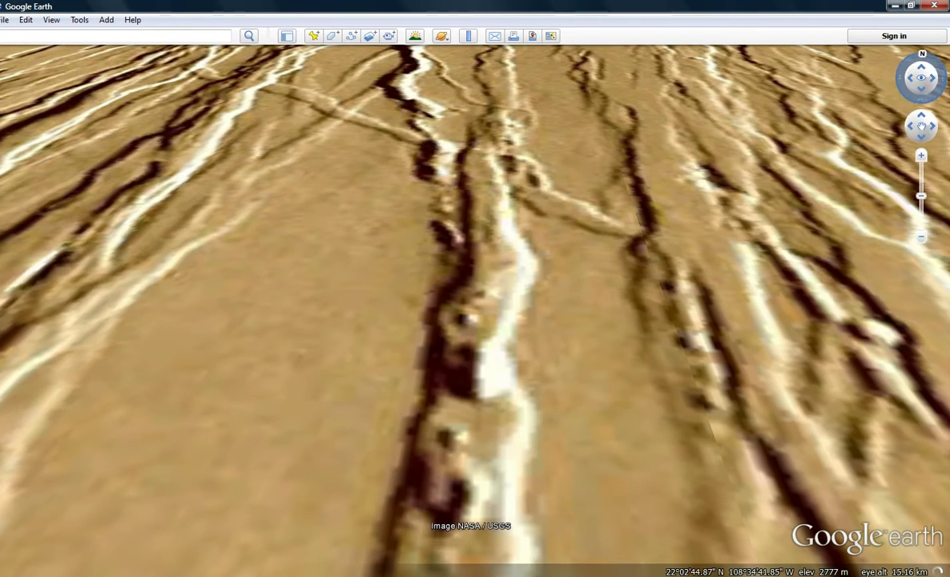
left_click_drag(921, 54, 944, 69)
left_click_drag(921, 126, 921, 126)
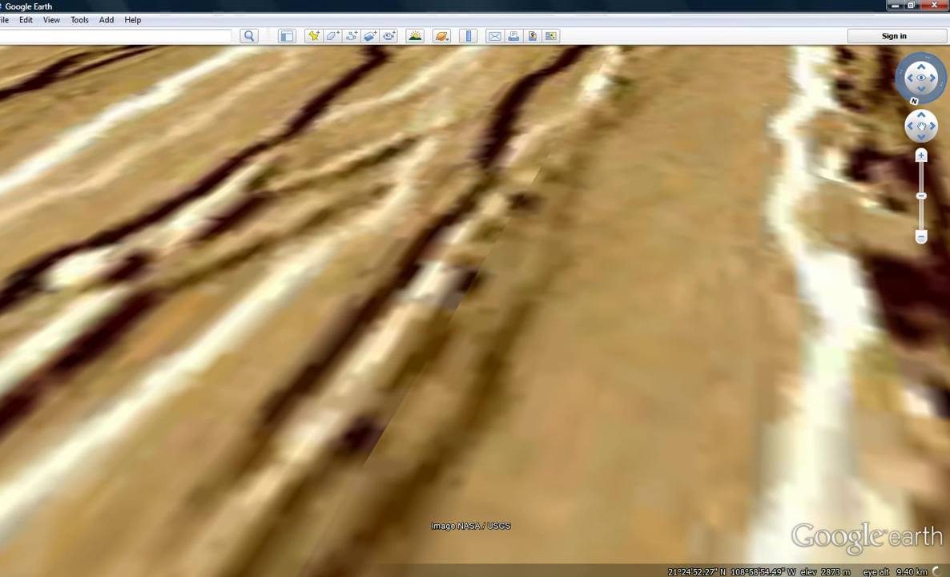
key("Right")
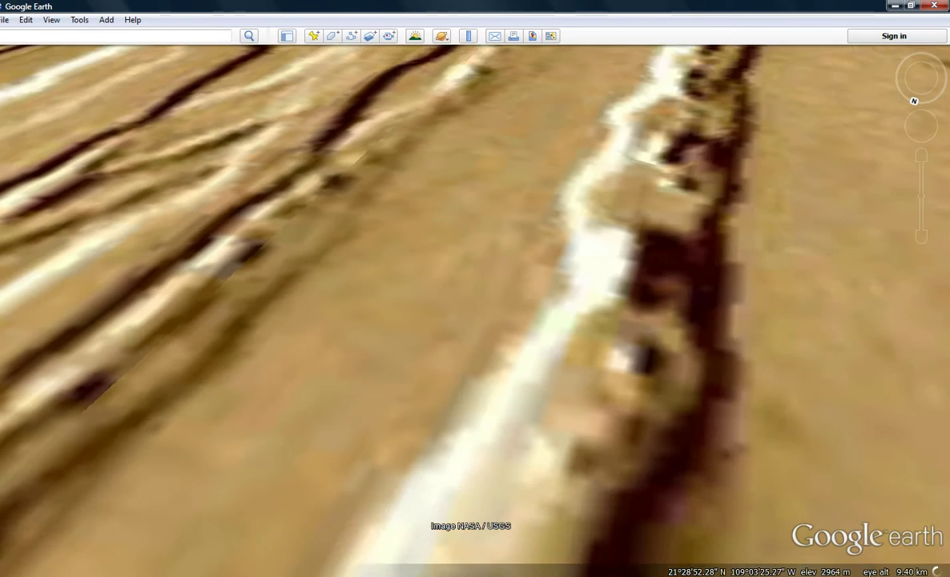
Follow the bright-walled trough southward and inspect the broken ridges and grooves beside it.
scroll(664, 296, "down", 2)
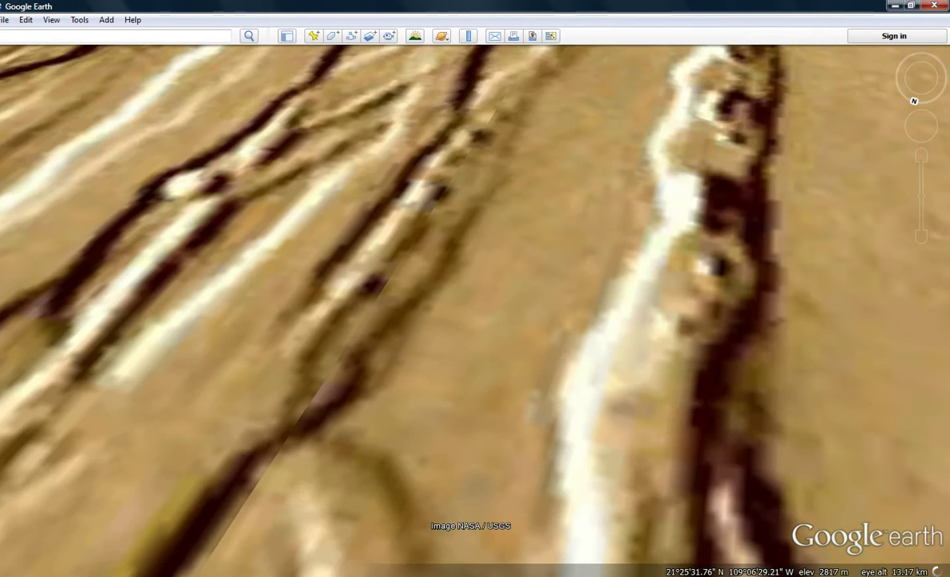
left_click_drag(749, 144, 697, 425)
scroll(709, 420, "down", 2)
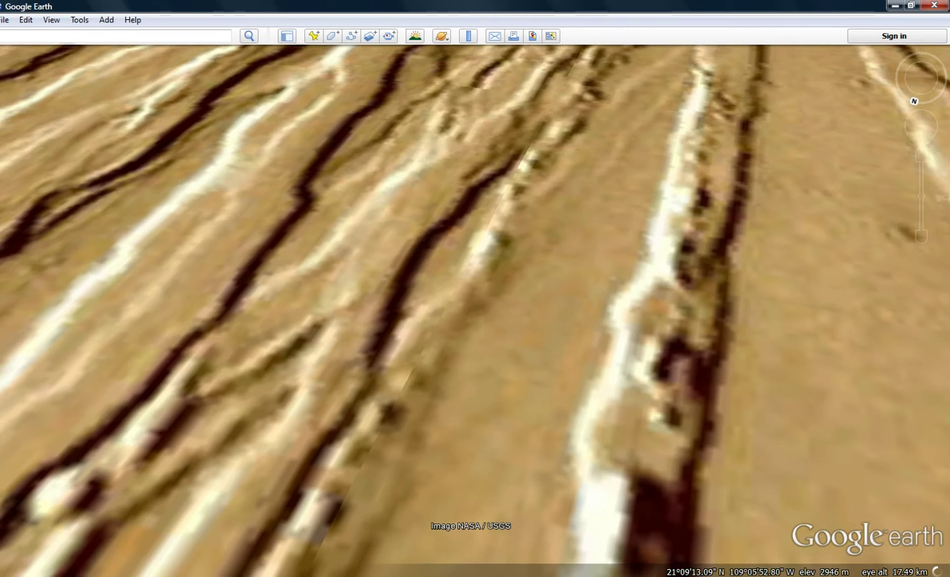
left_click_drag(705, 160, 640, 353)
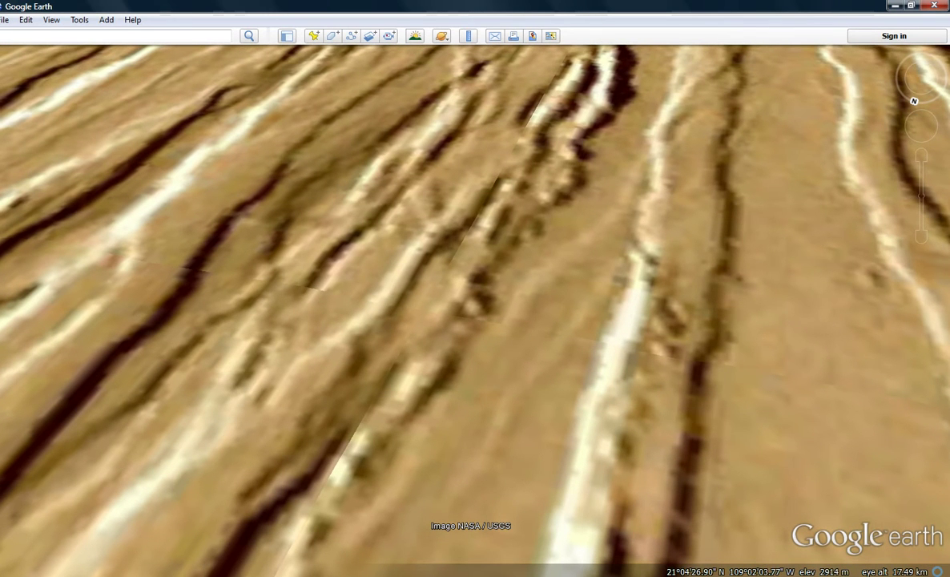
scroll(452, 242, "up", 2)
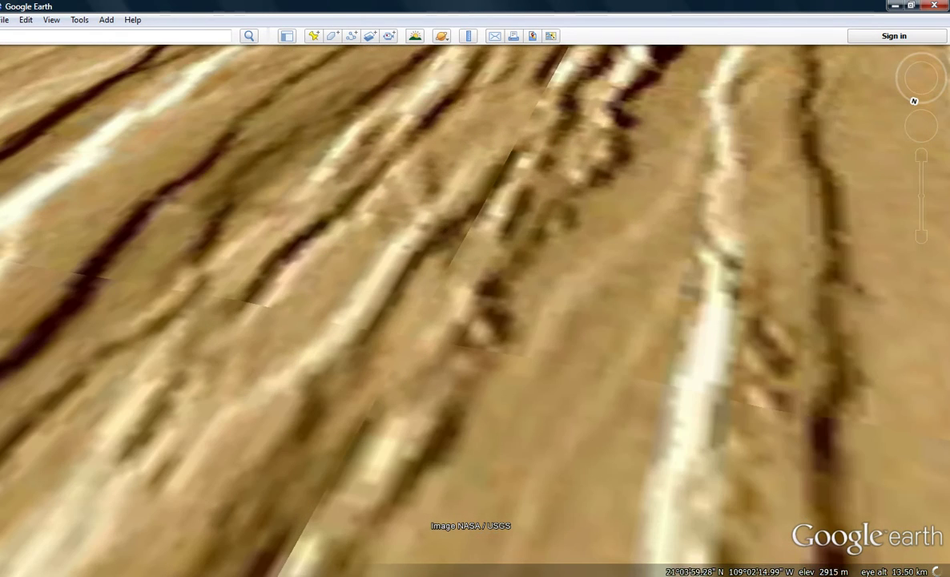
scroll(602, 327, "down", 1)
scroll(659, 72, "down", 2)
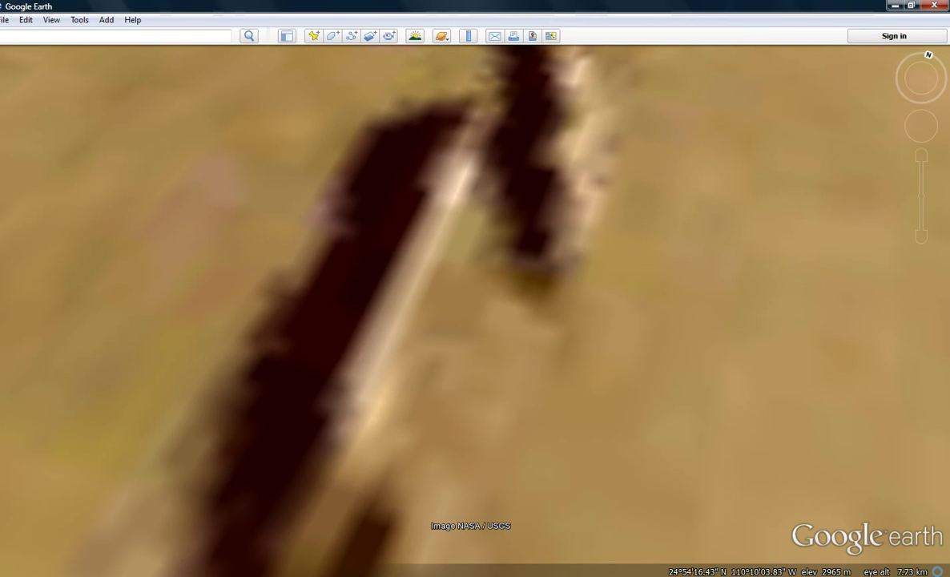
Examine the place where two dark fissures run past each other near 24°54′ N, 110°10′ W, including the neighbouring forked fissure.
left_click_drag(500, 416, 558, 486)
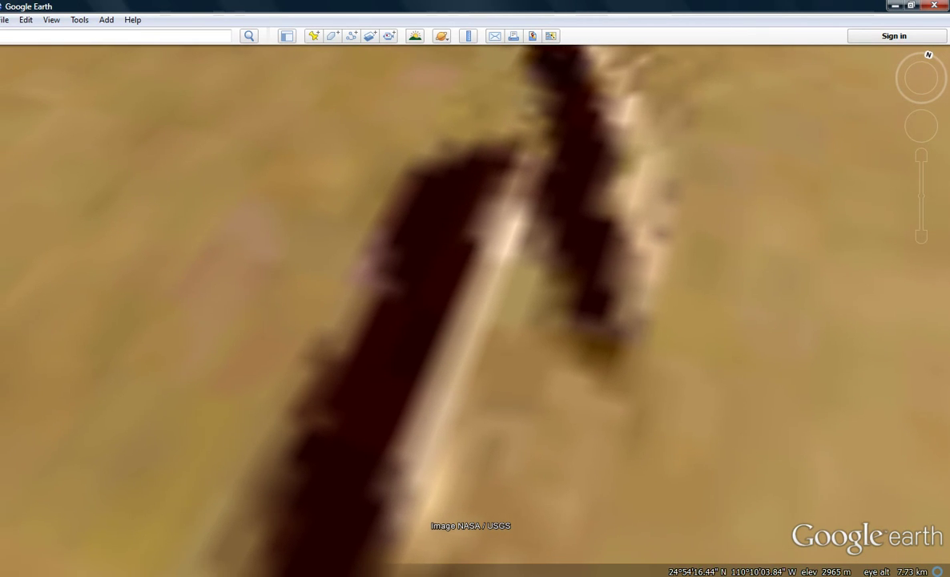
key("Left")
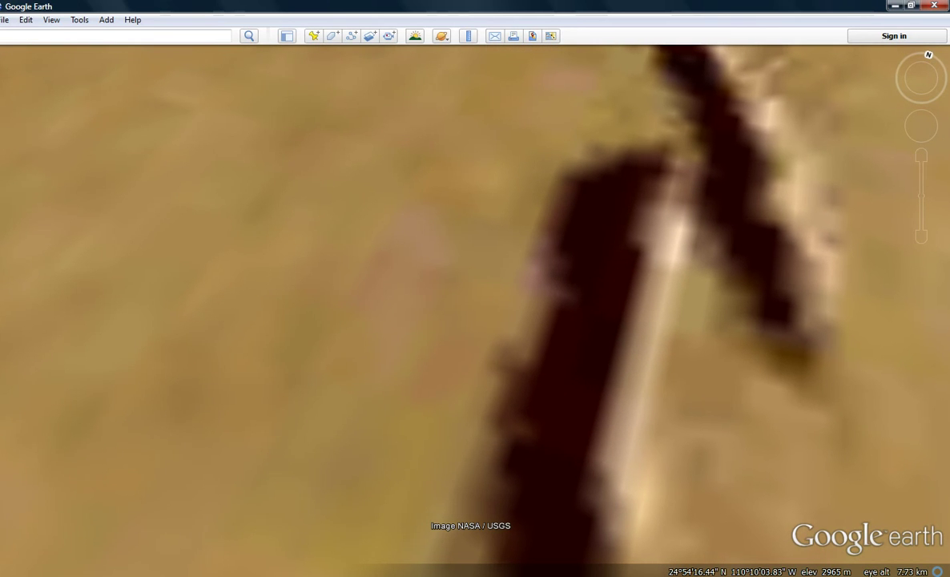
key("Right")
key("Right")
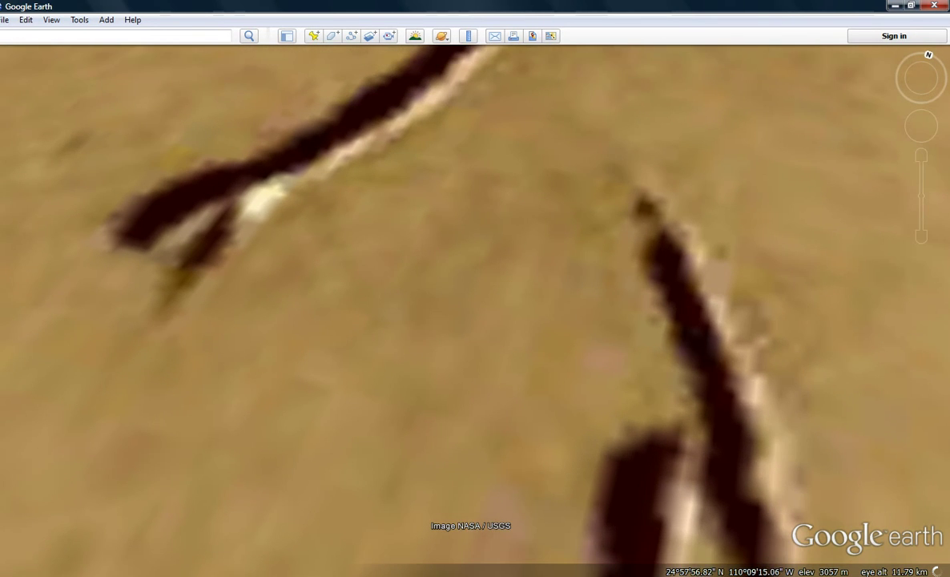
key("Up")
key("Down")
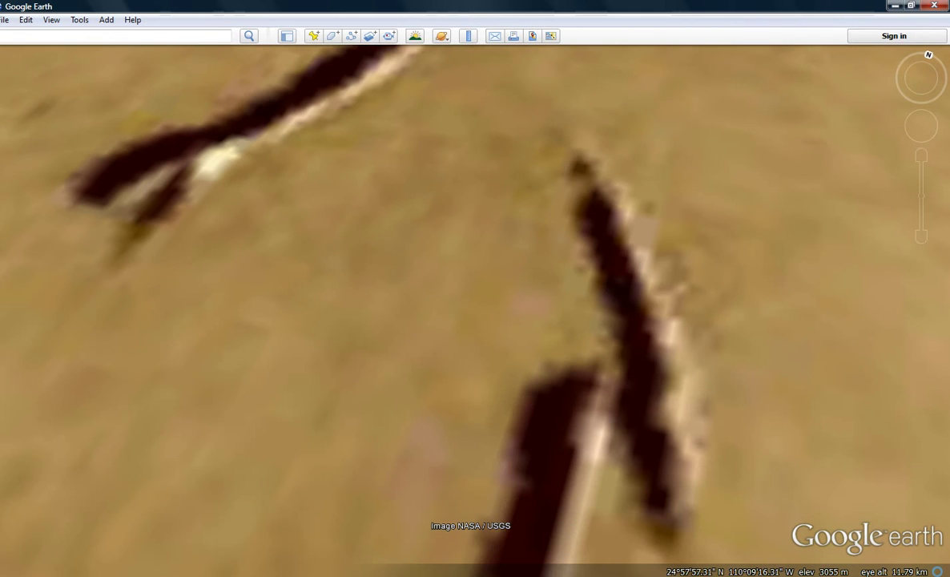
scroll(776, 392, "up", 2)
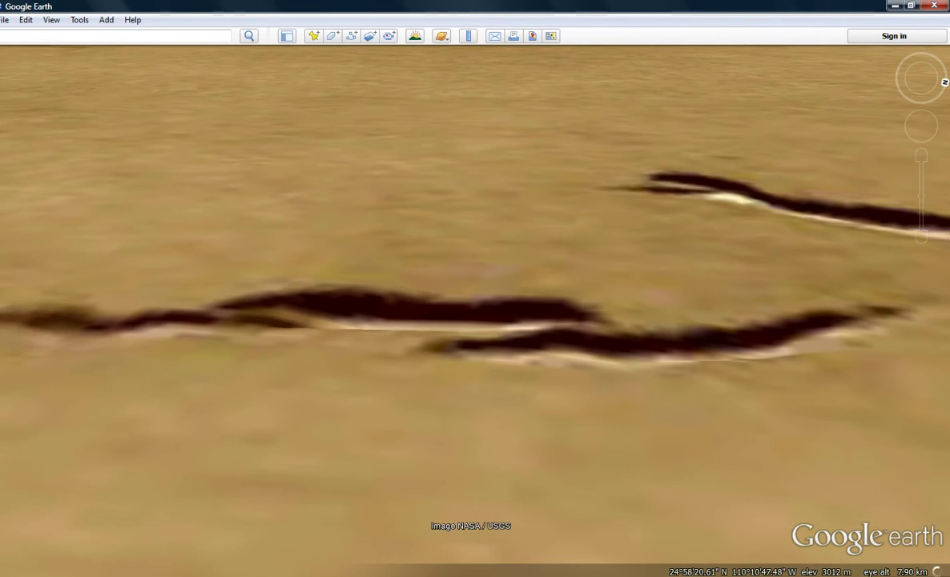
Inspect the overlapping dark fissures and their tapering ends from a low side angle.
scroll(657, 327, "up", 3)
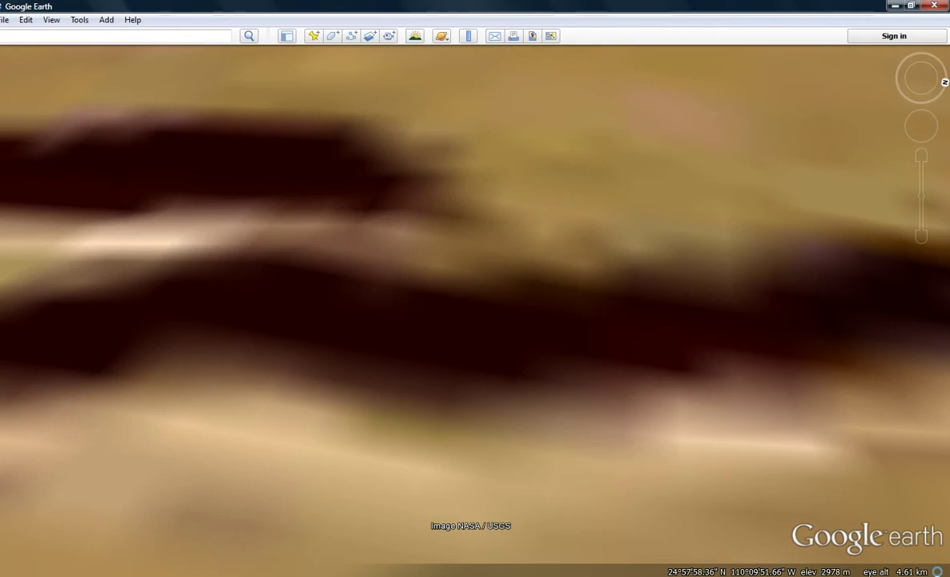
scroll(706, 379, "down", 3)
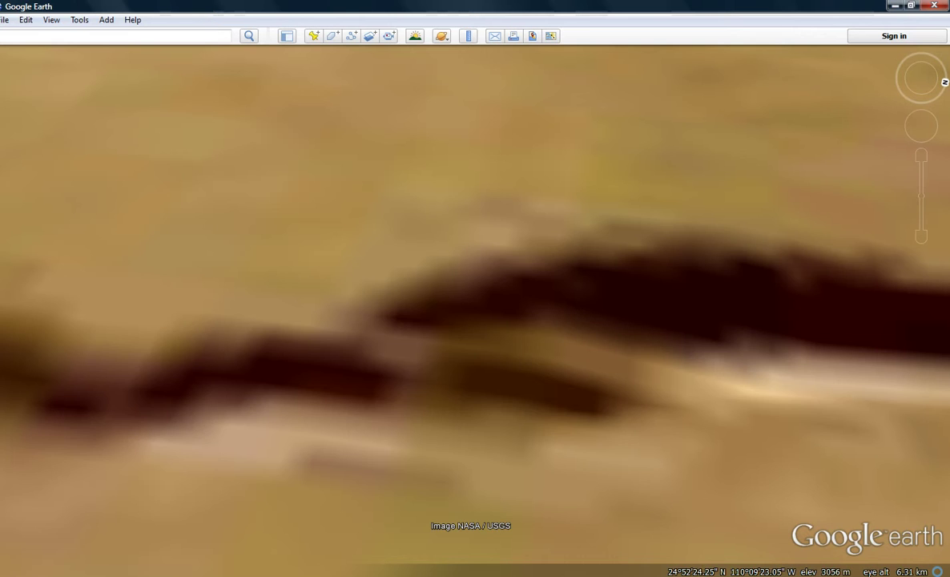
scroll(541, 434, "down", 4)
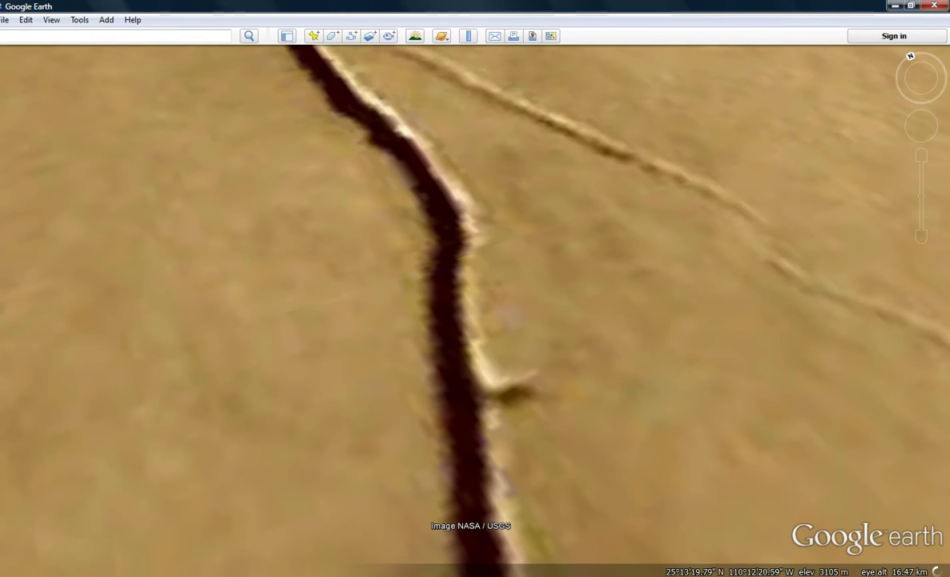
Examine the small side spur branching off the long dark fissure near 25°13′ N, 110°12′ W.
scroll(515, 429, "up", 4)
scroll(527, 387, "up", 2)
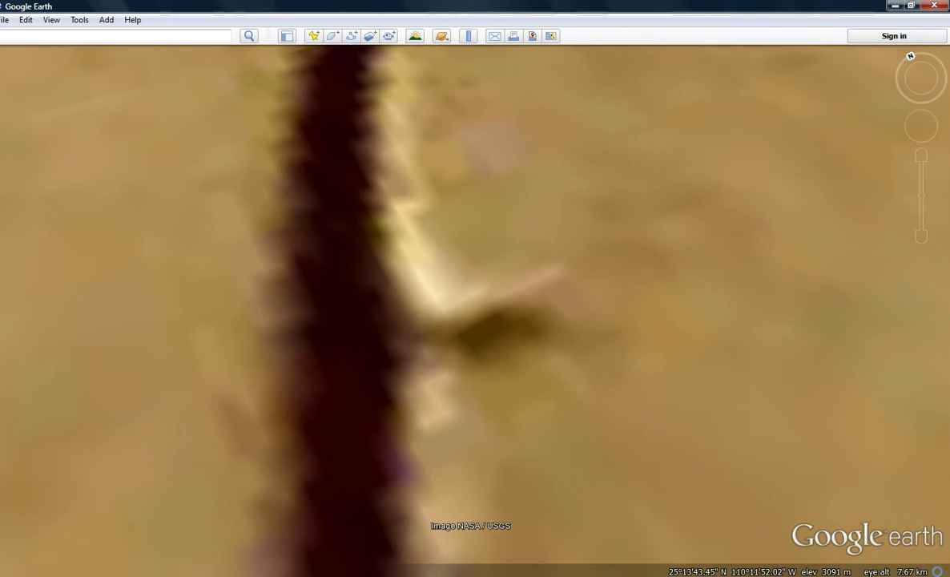
scroll(486, 337, "down", 1)
scroll(486, 337, "down", 3)
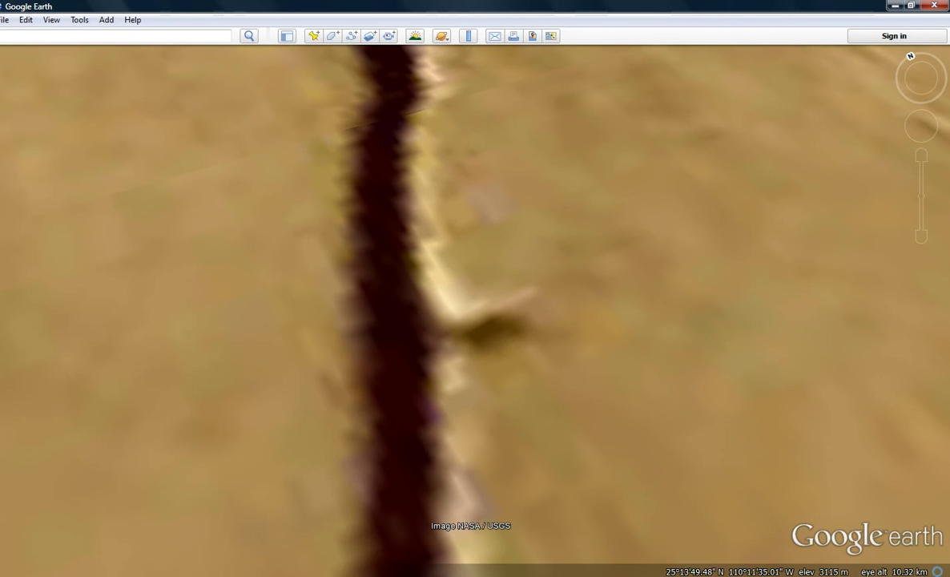
scroll(477, 334, "up", 2)
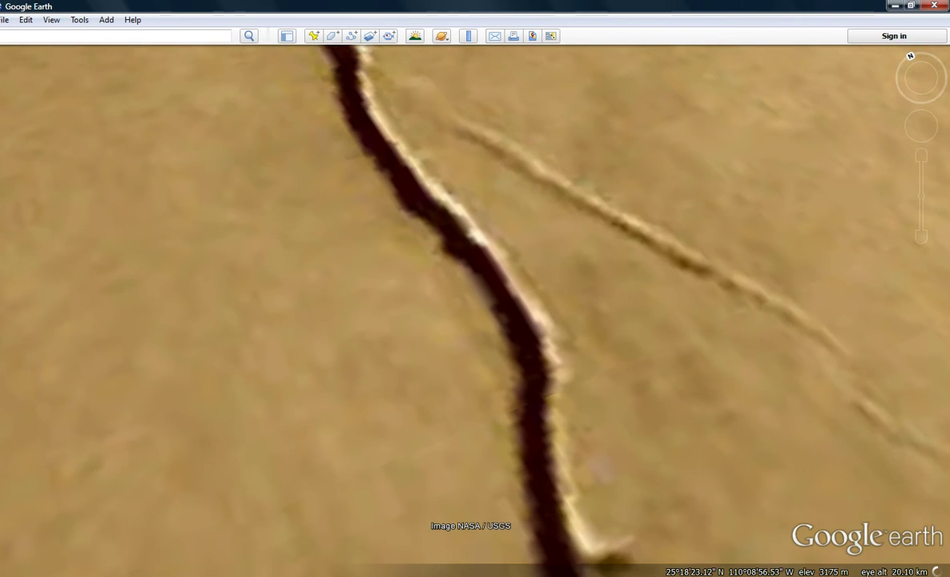
Follow the long dark fissure northward from about 25°18′ N to 25°31′ N, examining its shadowed wall and bright rim.
scroll(573, 442, "down", 3)
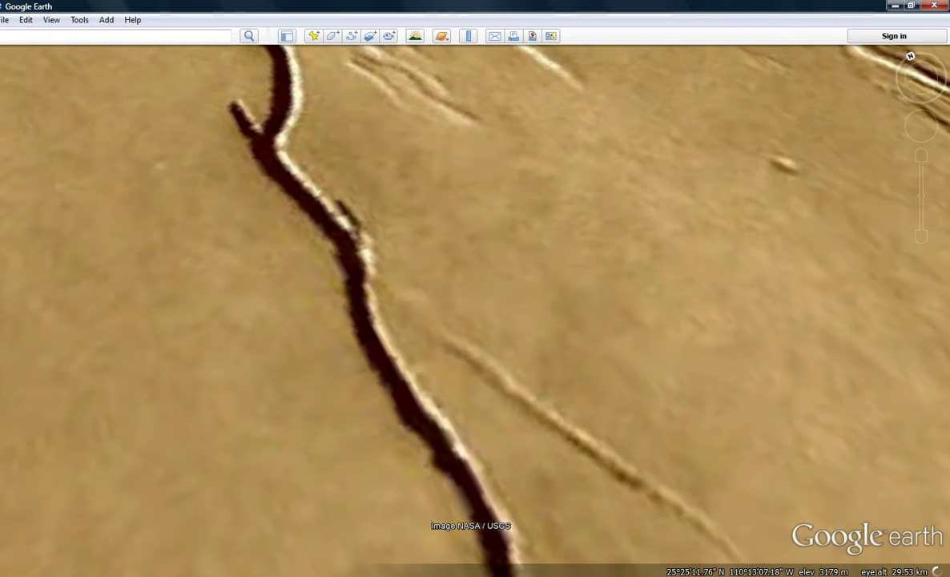
scroll(371, 444, "up", 3)
scroll(374, 422, "up", 2)
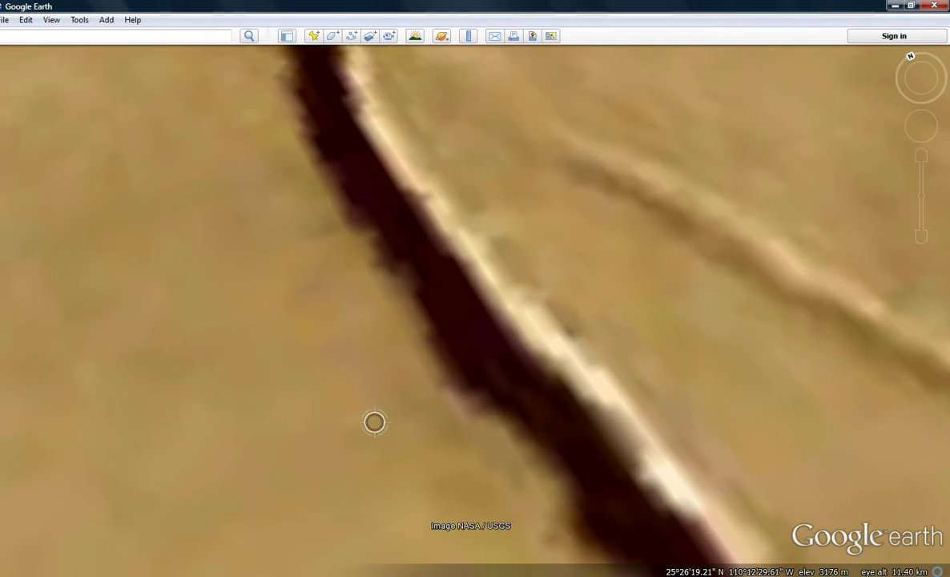
scroll(398, 423, "down", 2)
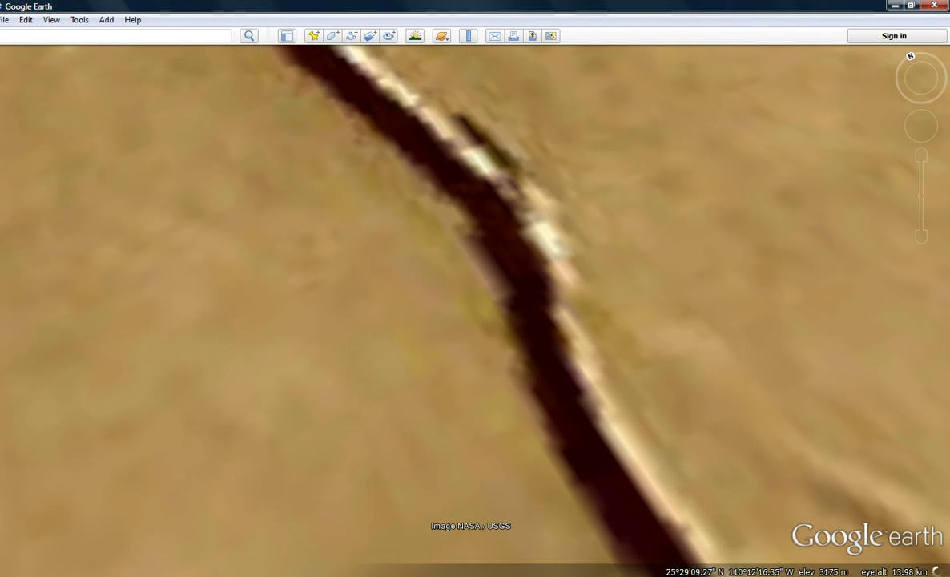
scroll(551, 403, "up", 2)
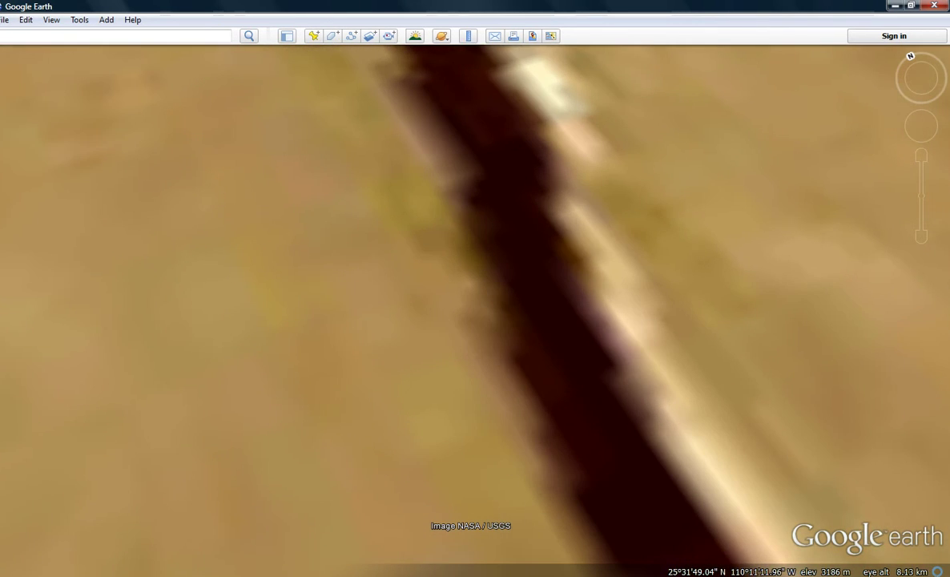
Examine the short dark gash beside the fissure's bright rim near 25°35′ N, 110°10′ W.
scroll(548, 406, "down", 3)
key("Up")
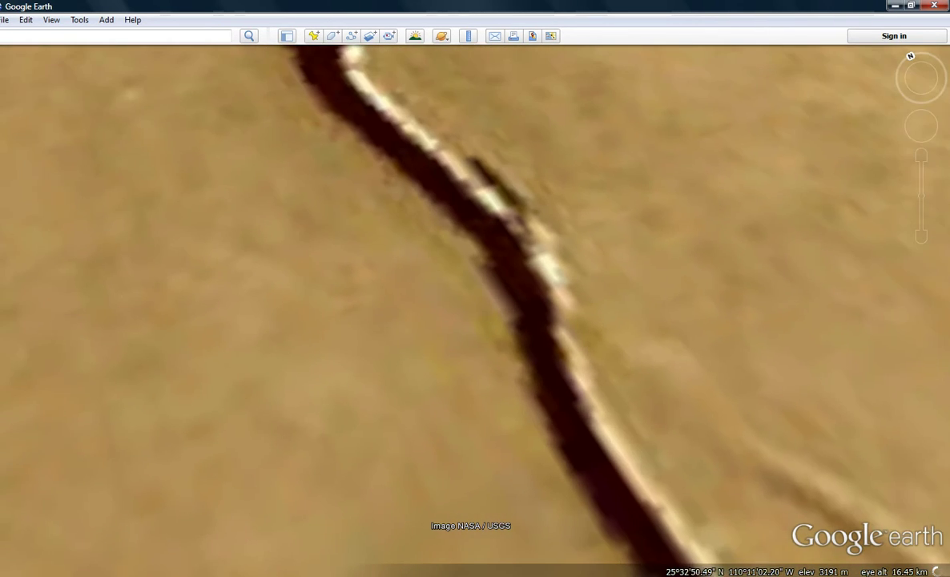
scroll(558, 480, "up", 3)
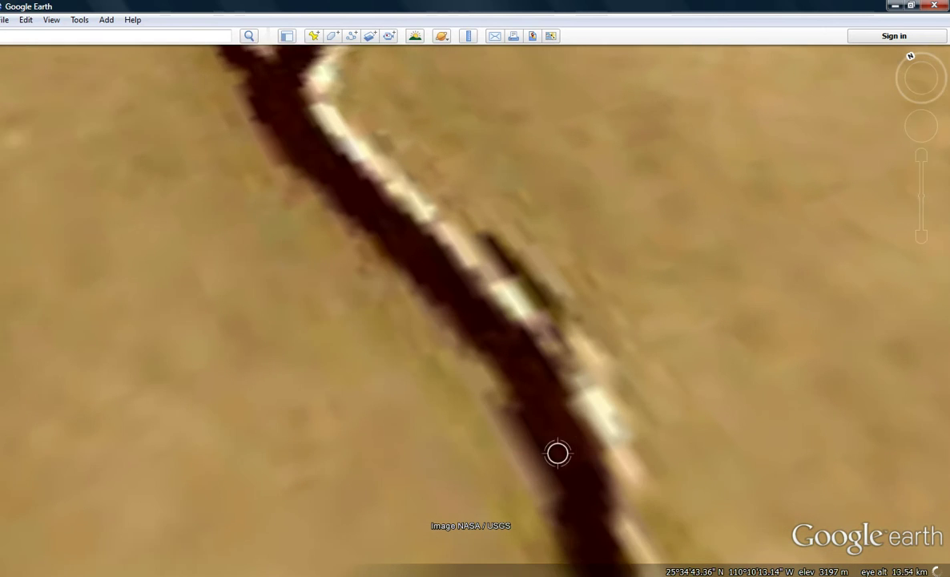
scroll(558, 452, "up", 2)
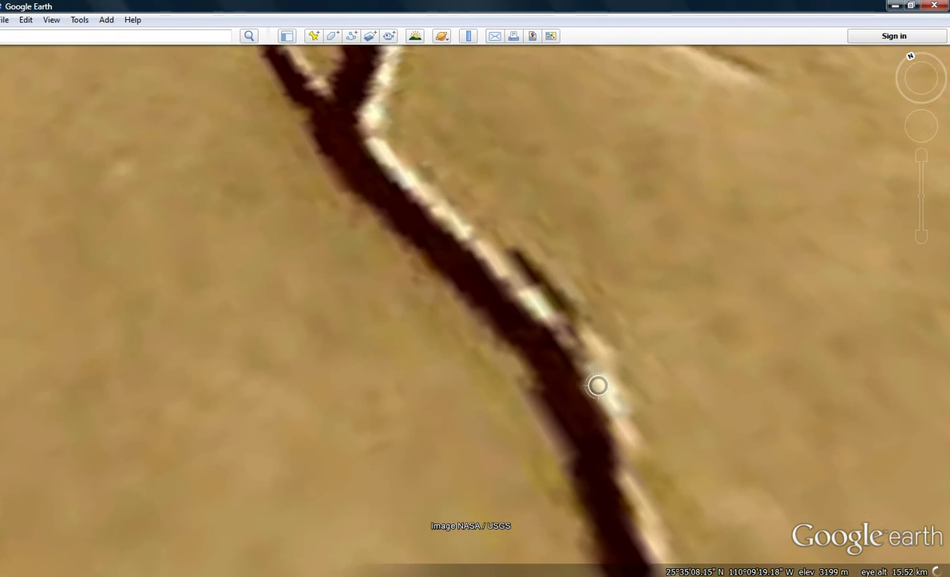
scroll(597, 386, "down", 2)
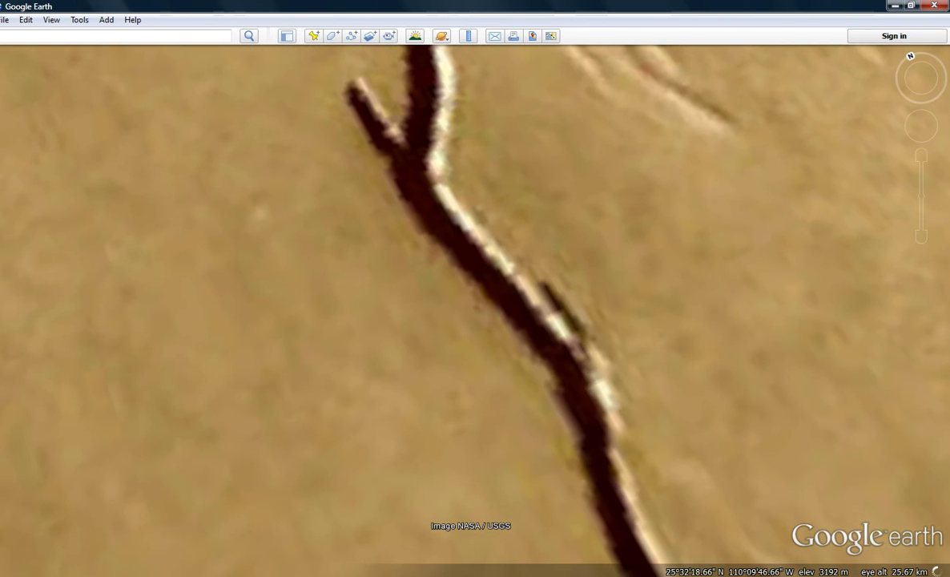
Inspect the Y-shaped fork of the dark fissure and the stretch below it near 25°41′ N, 110°11′ W.
left_click_drag(598, 386, 732, 541)
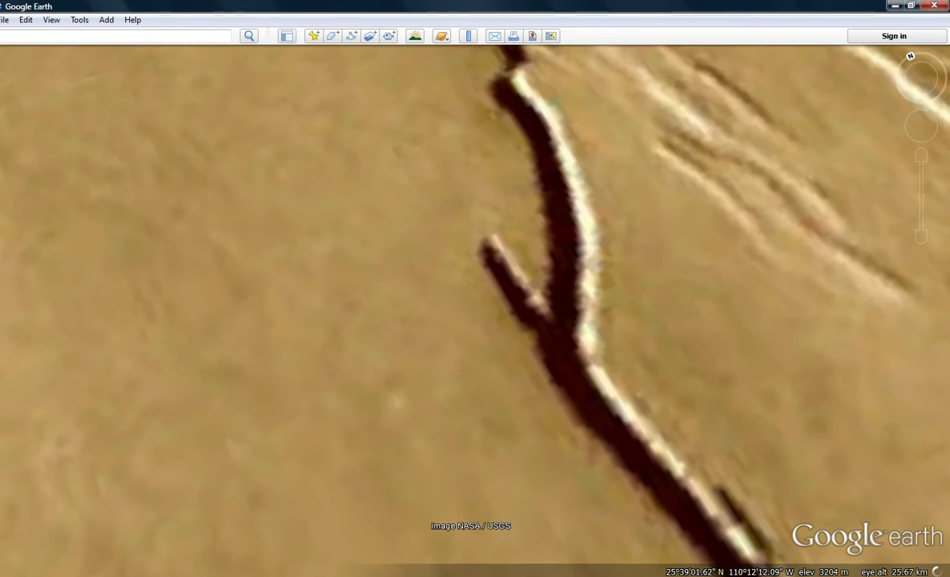
scroll(616, 413, "up", 3)
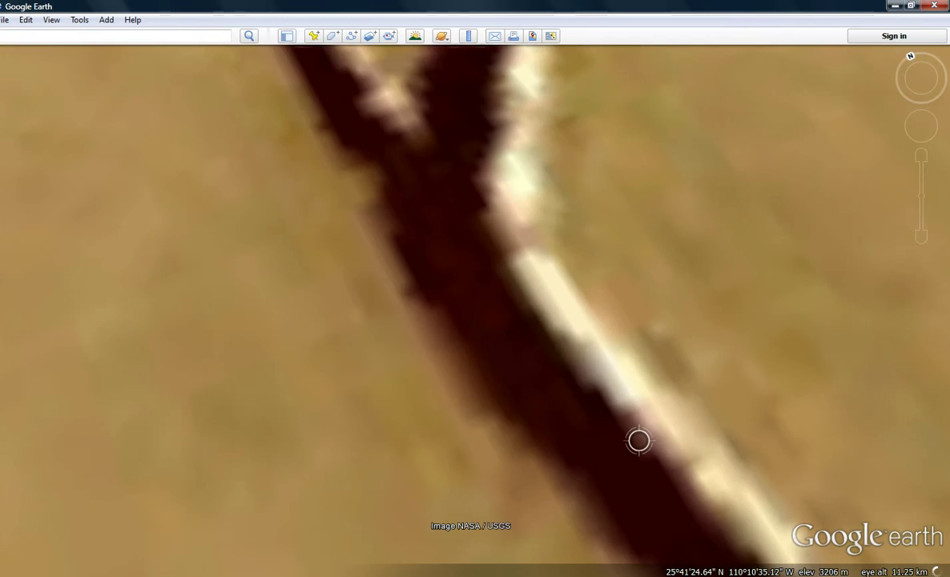
scroll(638, 439, "up", 2)
scroll(638, 439, "down", 1)
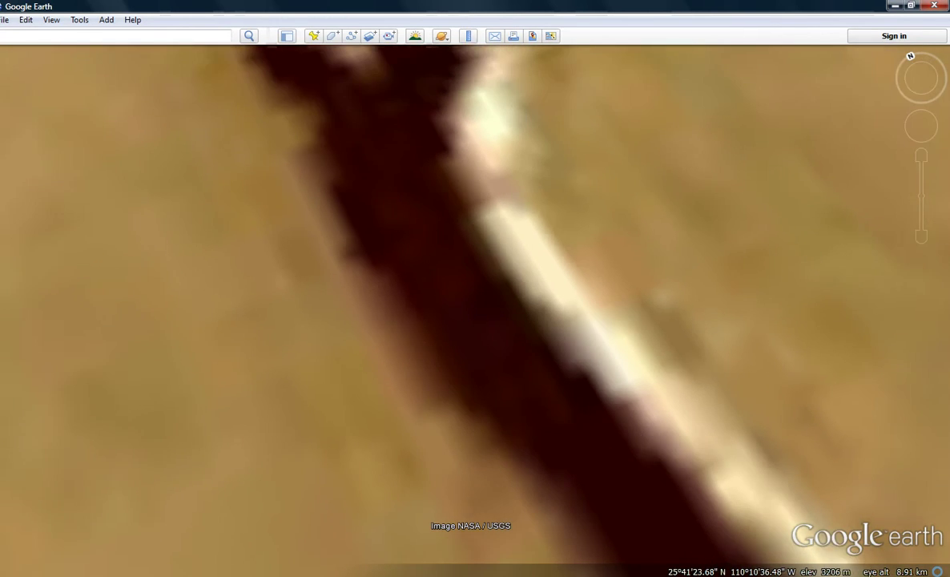
scroll(635, 442, "down", 3)
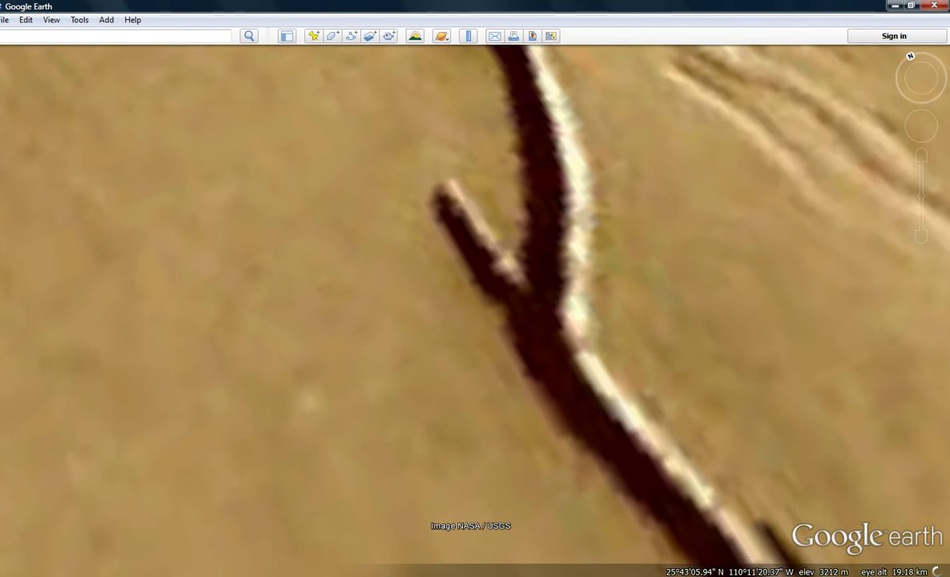
scroll(695, 432, "up", 2)
scroll(695, 432, "up", 2)
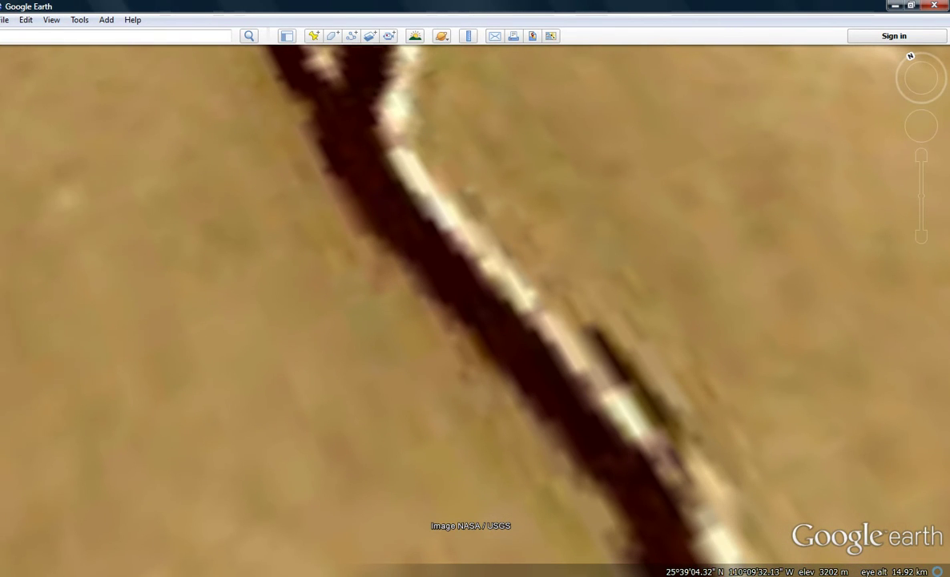
Frame the fissure's fork near 25°47′ N, 110°12′ W and save the view as the JPEG image "mars 62" in the mars folder.
left_click_drag(475, 311, 617, 443)
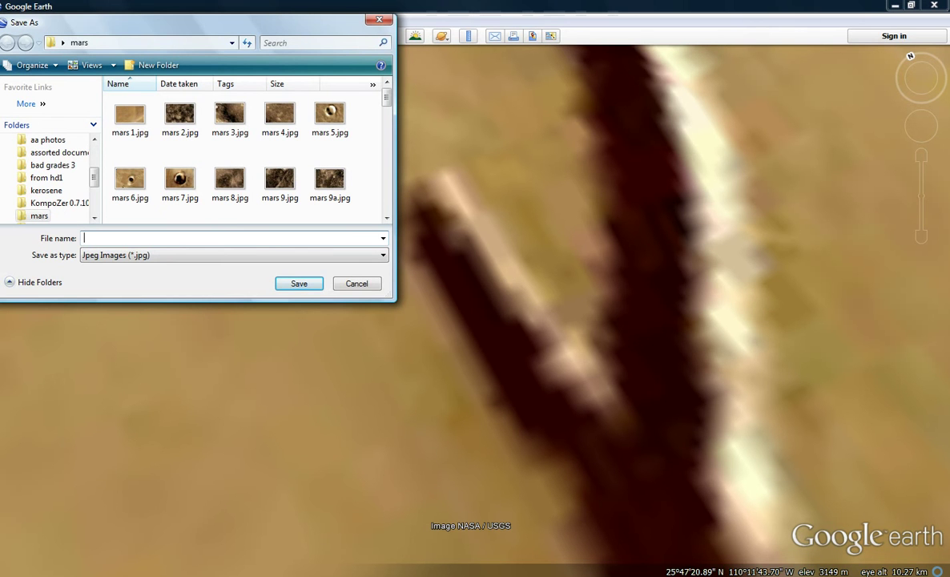
type("ma")
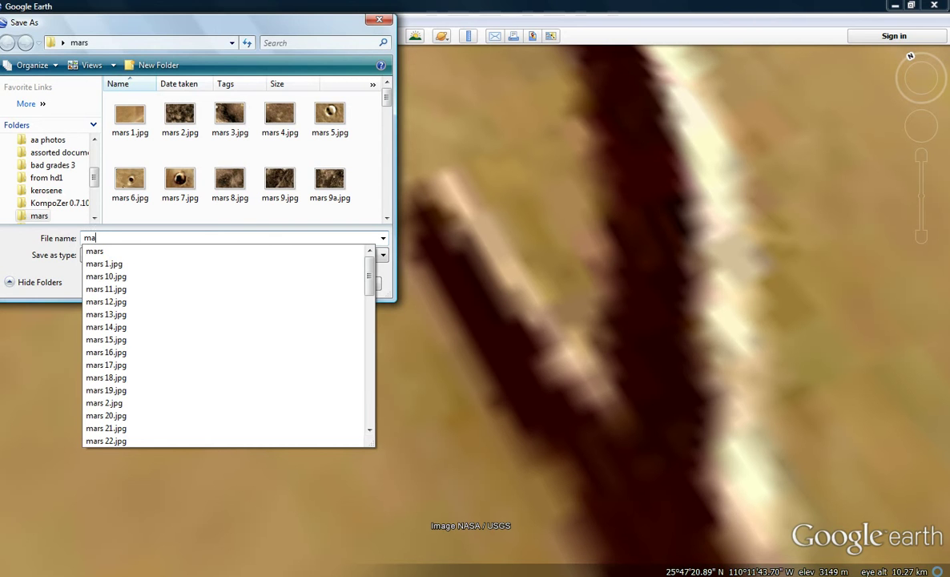
type("rs 62")
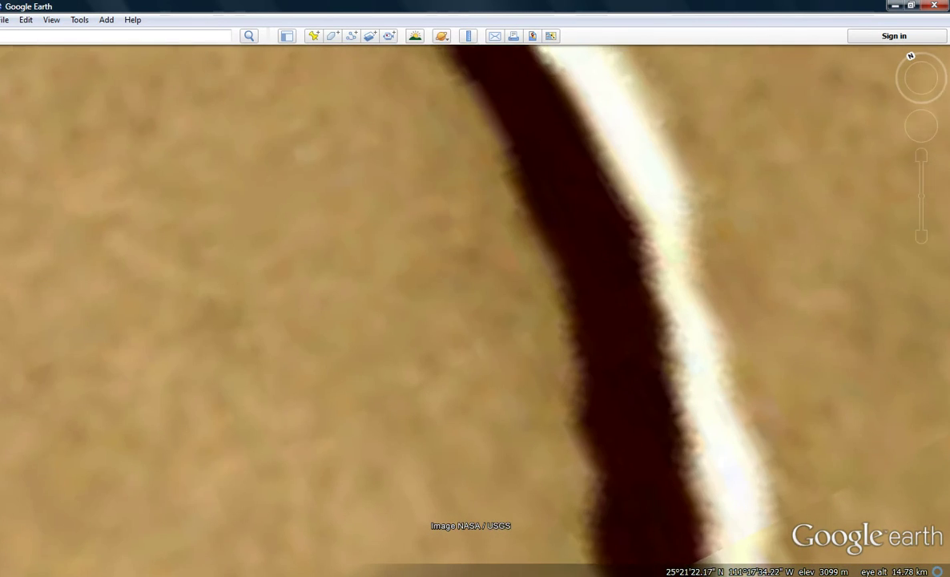
Survey the pitted channel near 25°59′ N, 111°42′ W and follow it southwest to the winding canyon near 112°26′ W.
scroll(526, 408, "down", 3)
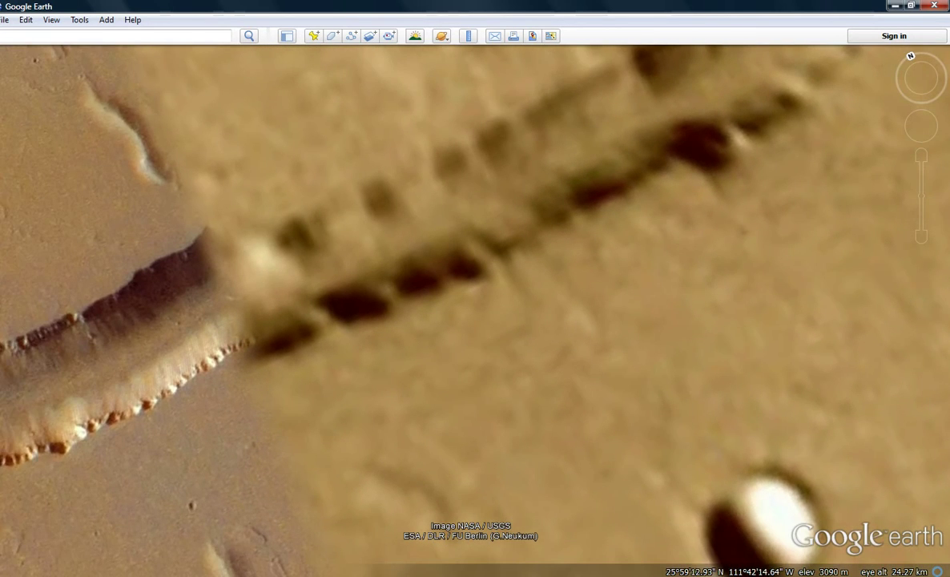
scroll(472, 331, "down", 3)
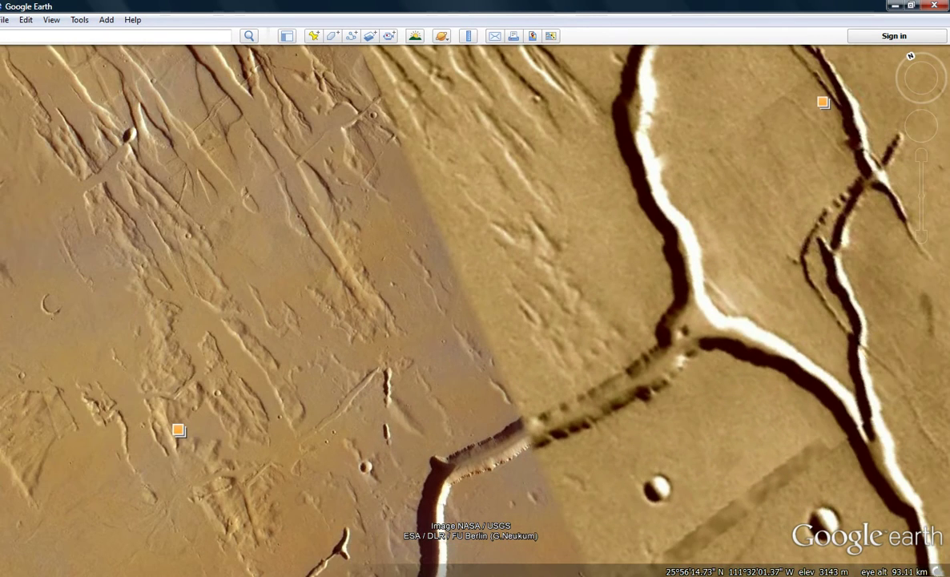
left_click_drag(662, 417, 804, 222)
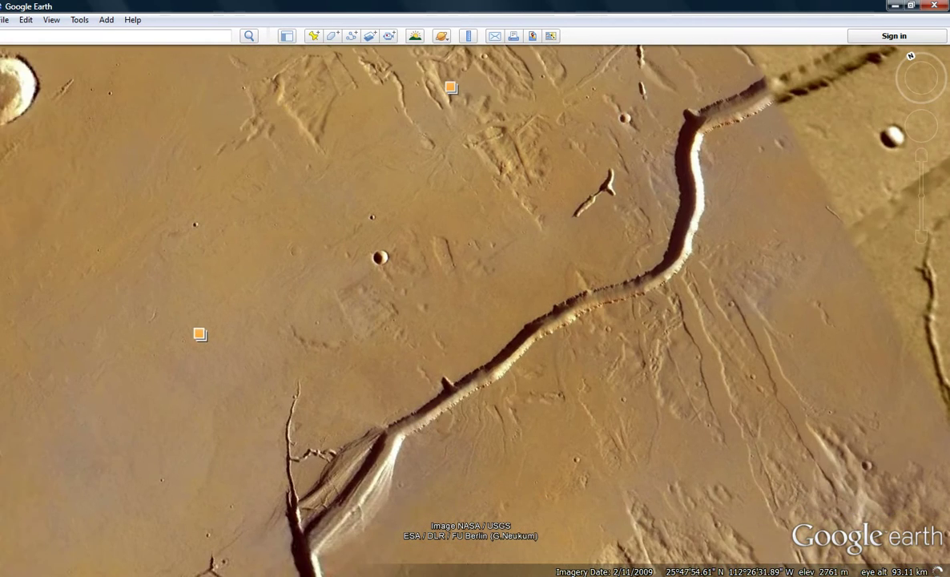
Examine the side notch and blocky rim of the winding canyon near 25°43′ N, 112°41′ W.
scroll(435, 386, "up", 2)
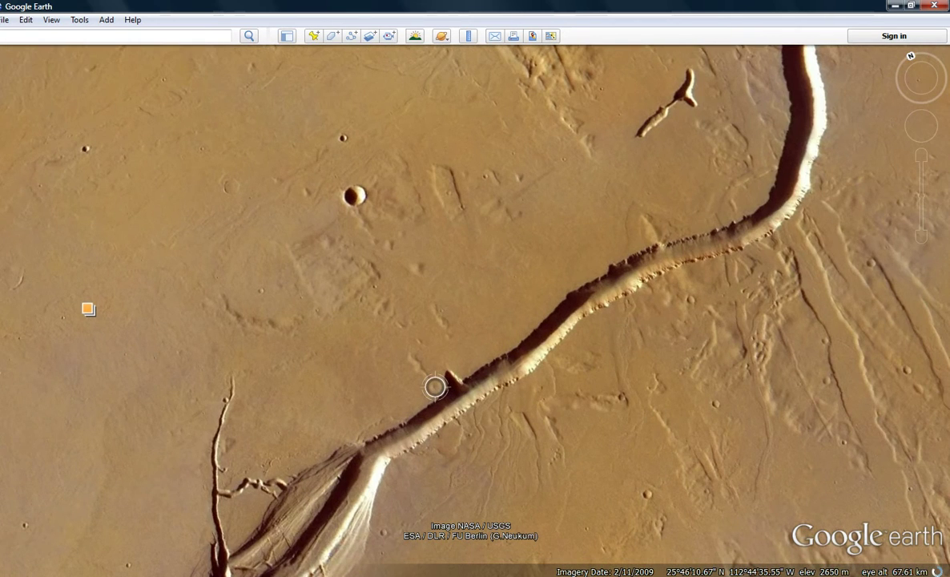
scroll(435, 387, "up", 5)
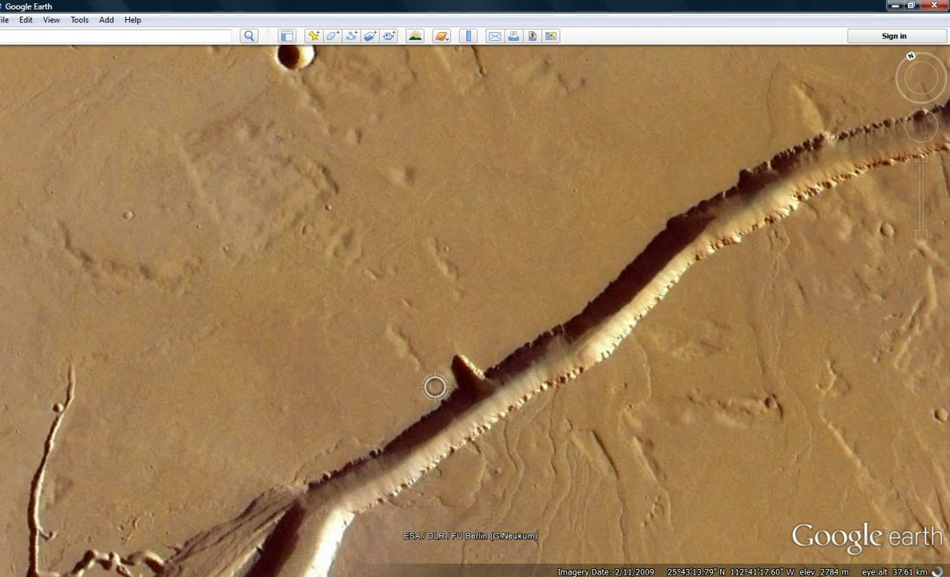
scroll(532, 422, "up", 2)
scroll(533, 422, "up", 3)
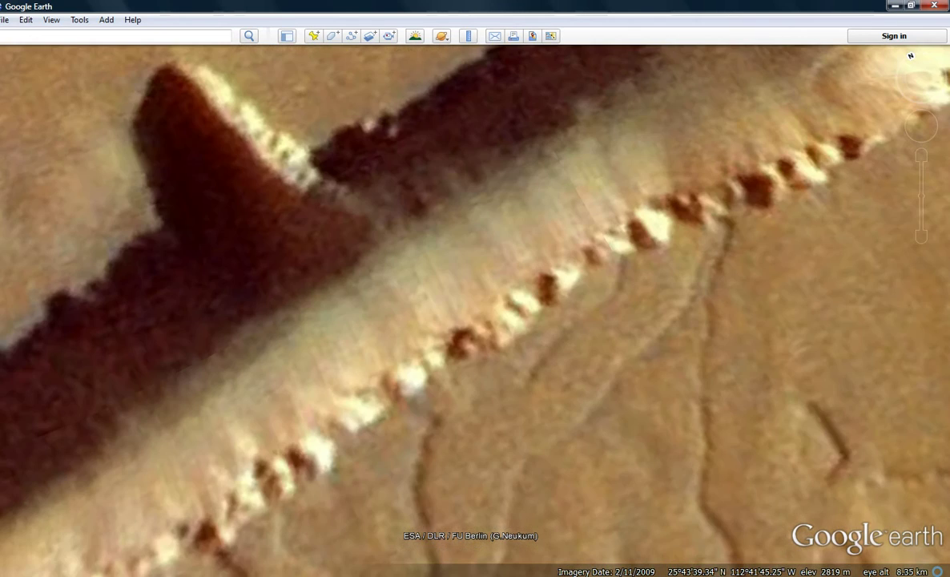
scroll(529, 419, "down", 3)
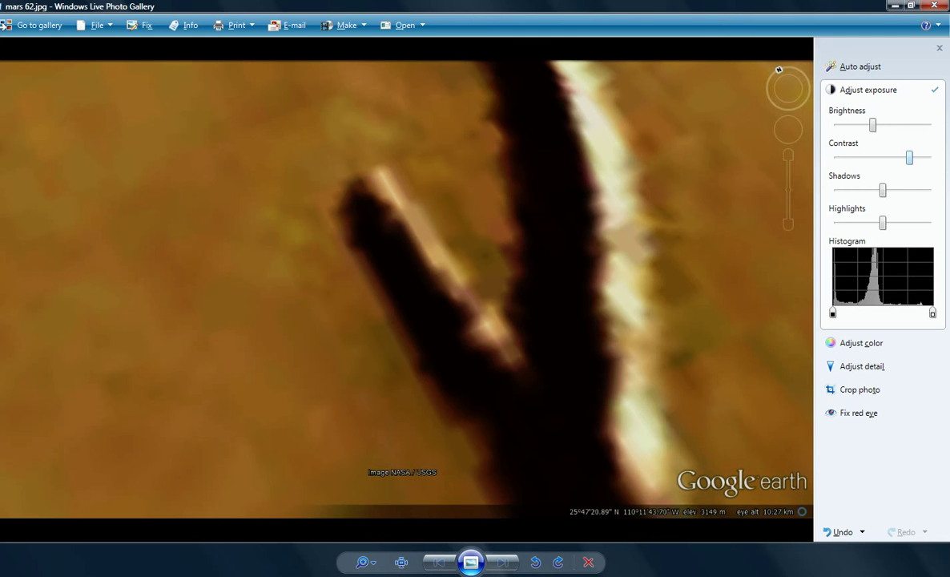
In Windows Live Photo Gallery, raise the Shadows of mars 62.jpg close to maximum and inspect the inside of the forked fissure.
left_click_drag(882, 190, 920, 190)
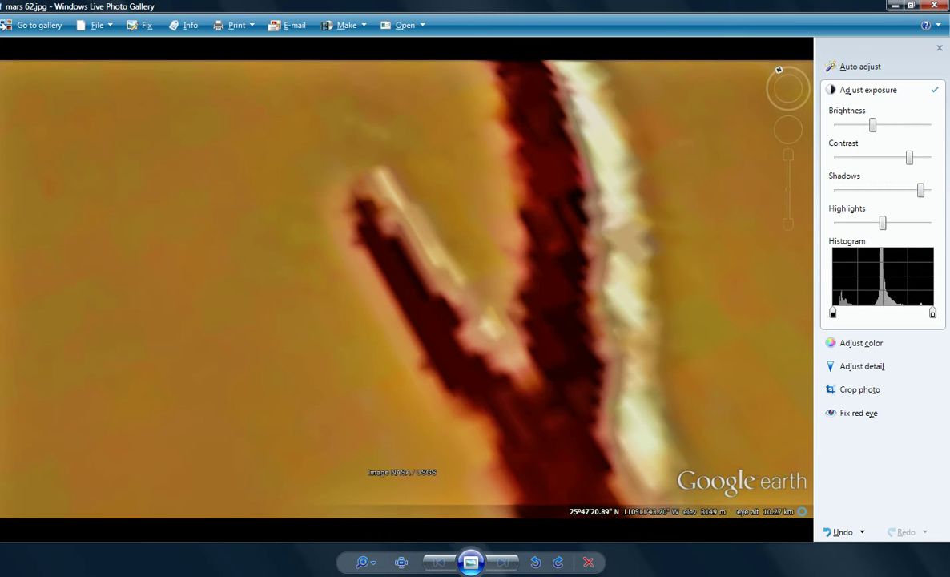
scroll(530, 292, "up", 2)
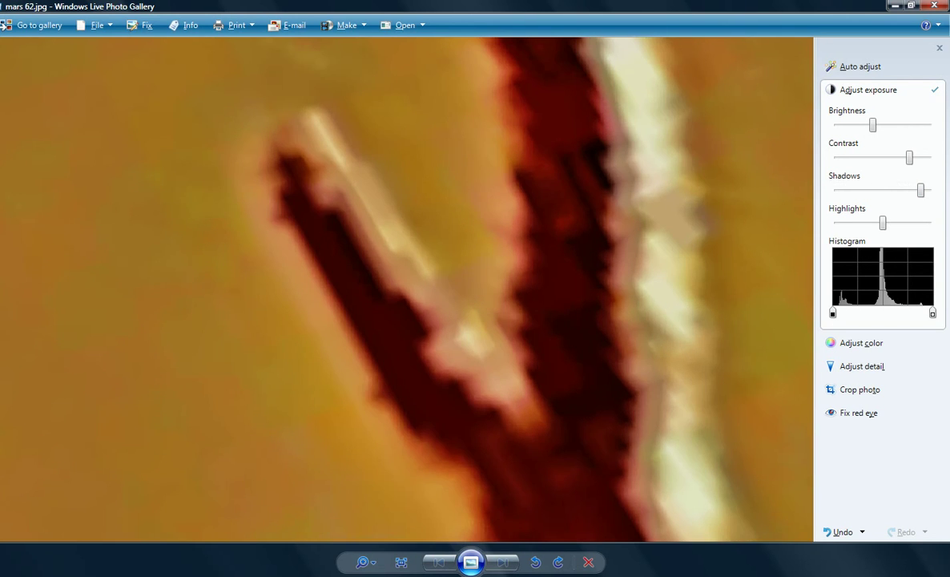
left_click_drag(530, 291, 435, 373)
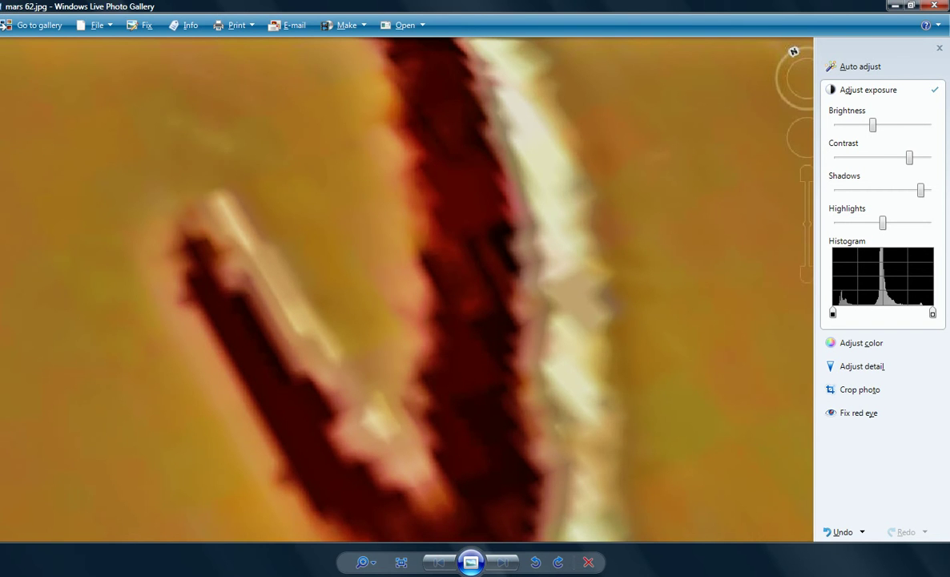
scroll(406, 289, "down", 2)
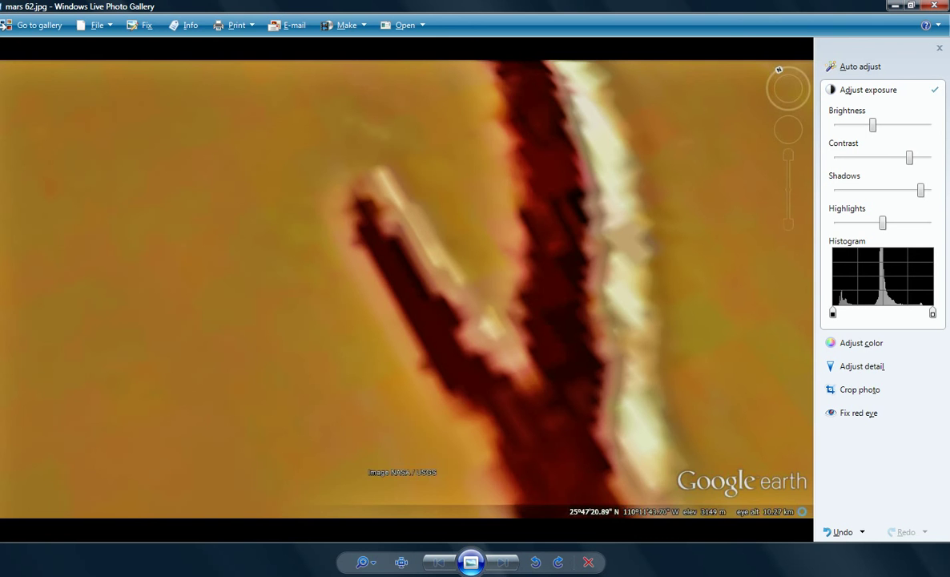
scroll(514, 387, "up", 2)
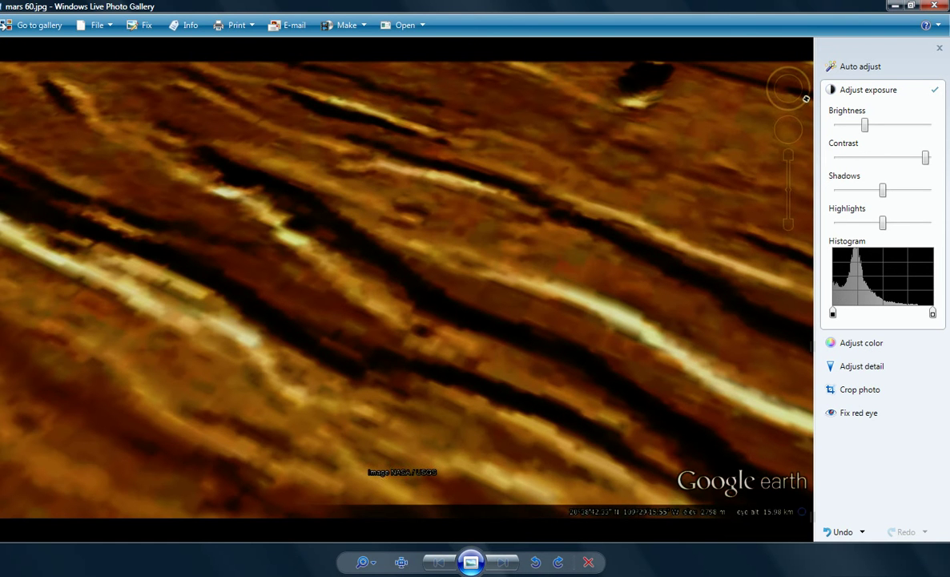
Inspect the roughly parallel dark grooves and bright ridges in mars 60.jpg.
scroll(587, 386, "up", 2)
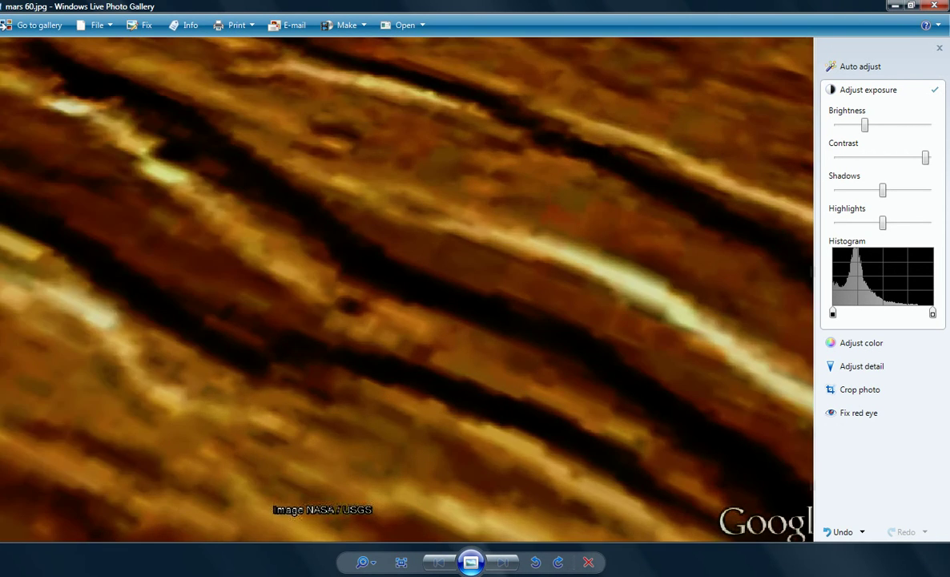
left_click_drag(406, 289, 666, 344)
scroll(406, 289, "down", 2)
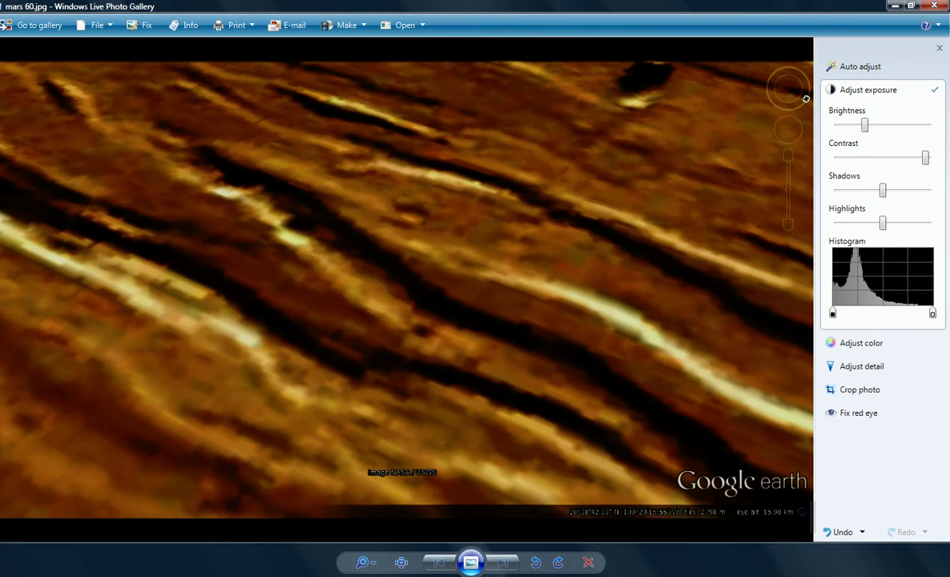
scroll(808, 511, "up", 1)
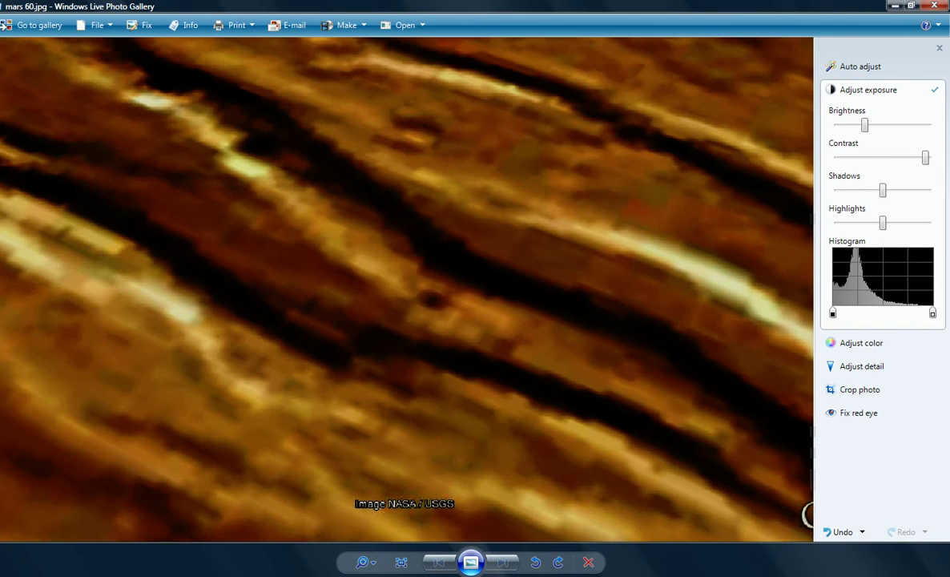
scroll(808, 511, "up", 1)
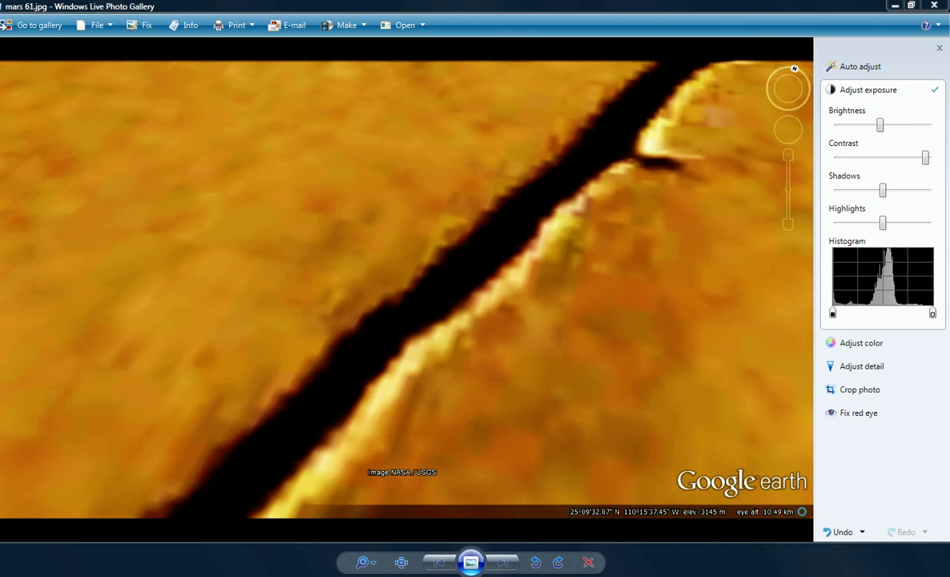
Compare mars 61.jpg with mars 62.jpg and closely inspect the jagged edges of the dark fissure in mars 61.jpg.
key("Right")
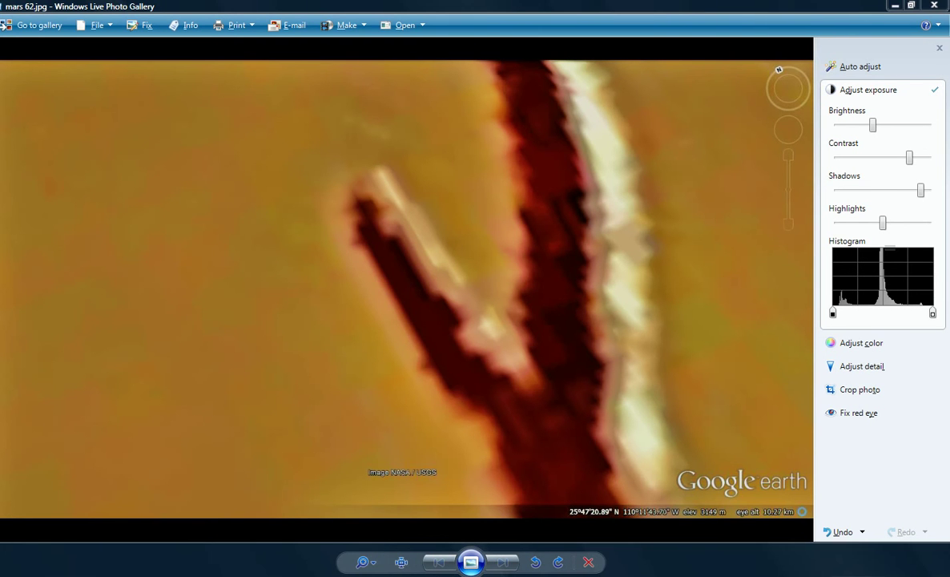
key("Left")
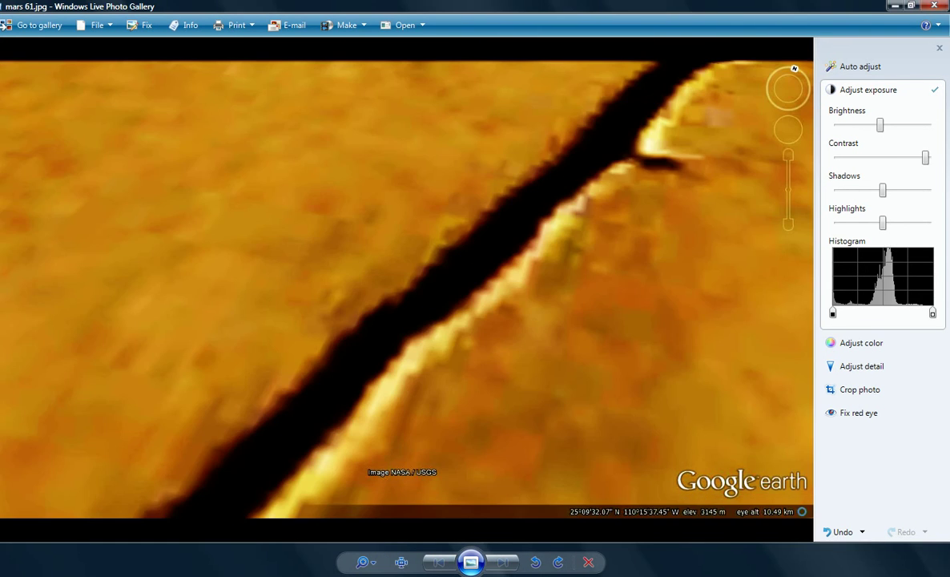
scroll(433, 401, "up", 2)
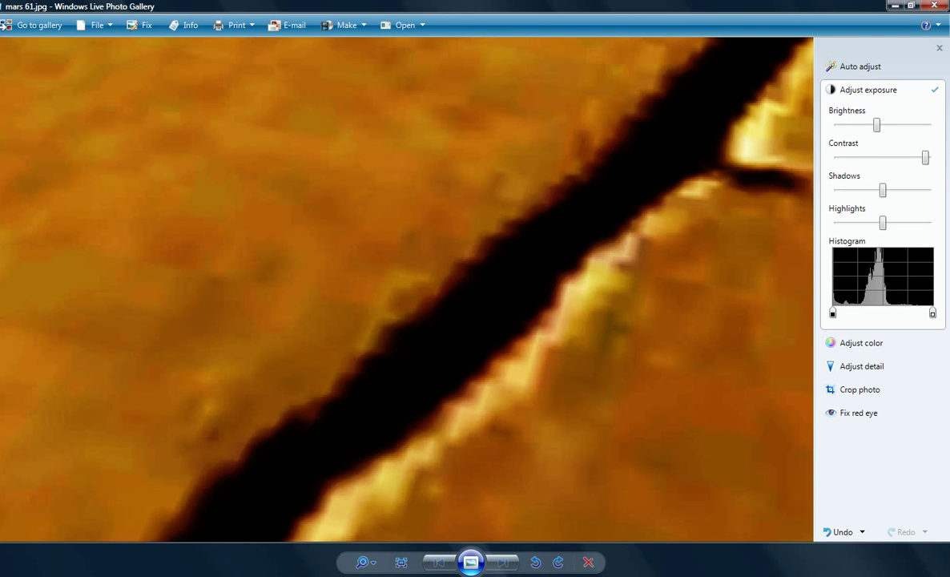
scroll(285, 380, "up", 3)
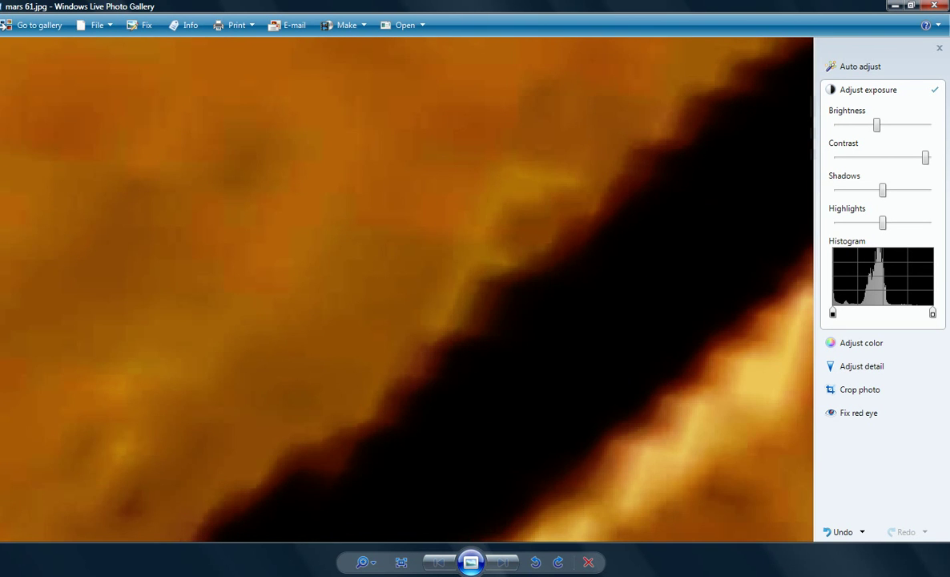
scroll(324, 365, "down", 3)
scroll(324, 365, "up", 2)
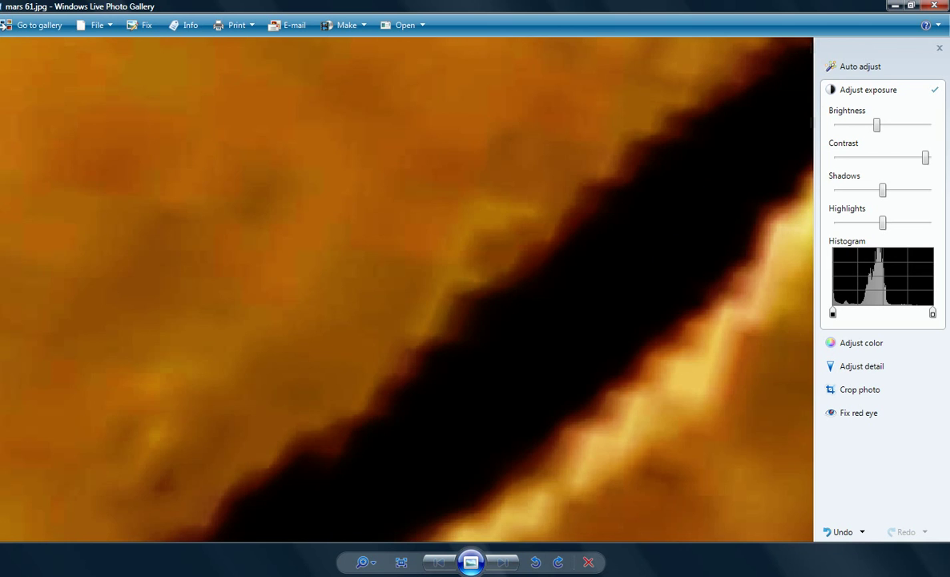
scroll(407, 289, "up", 1)
scroll(316, 352, "down", 1)
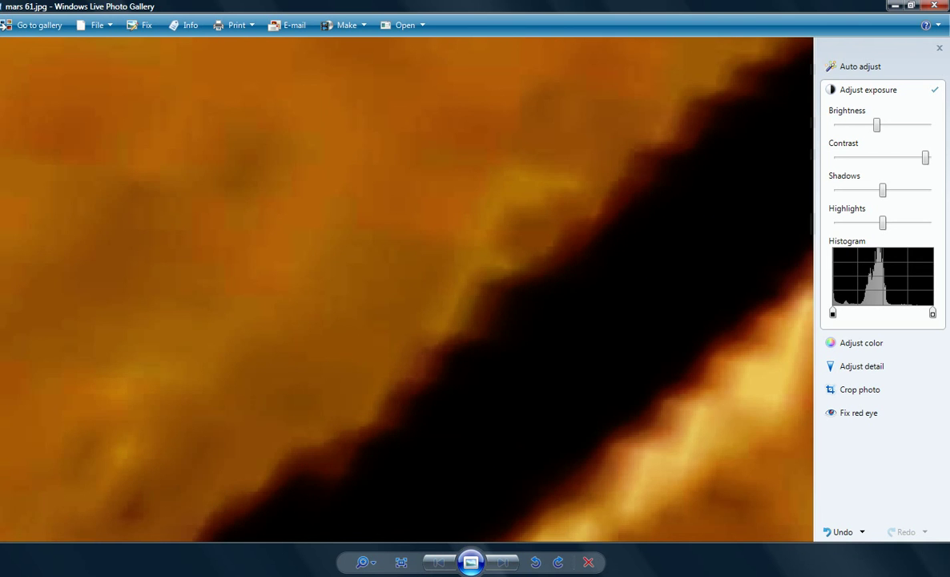
scroll(407, 289, "down", 1)
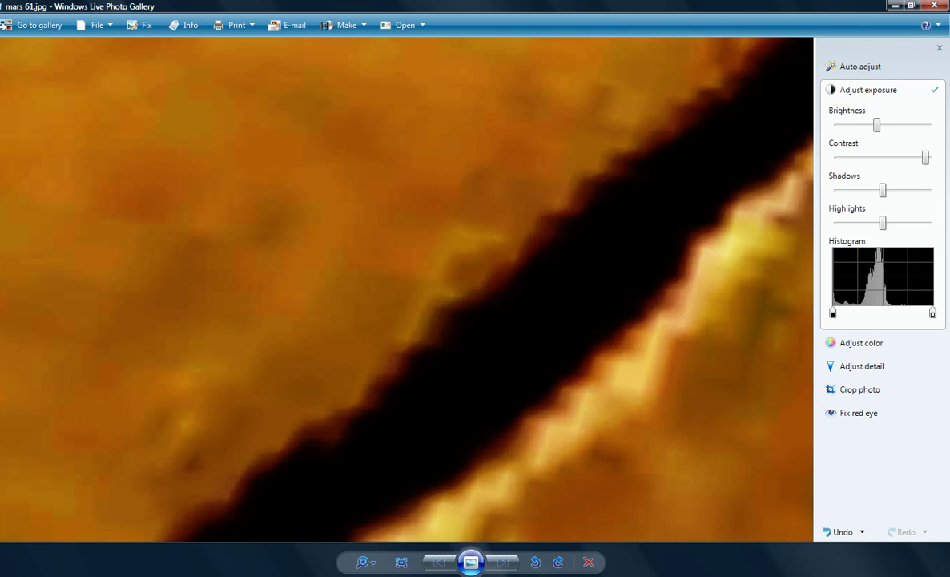